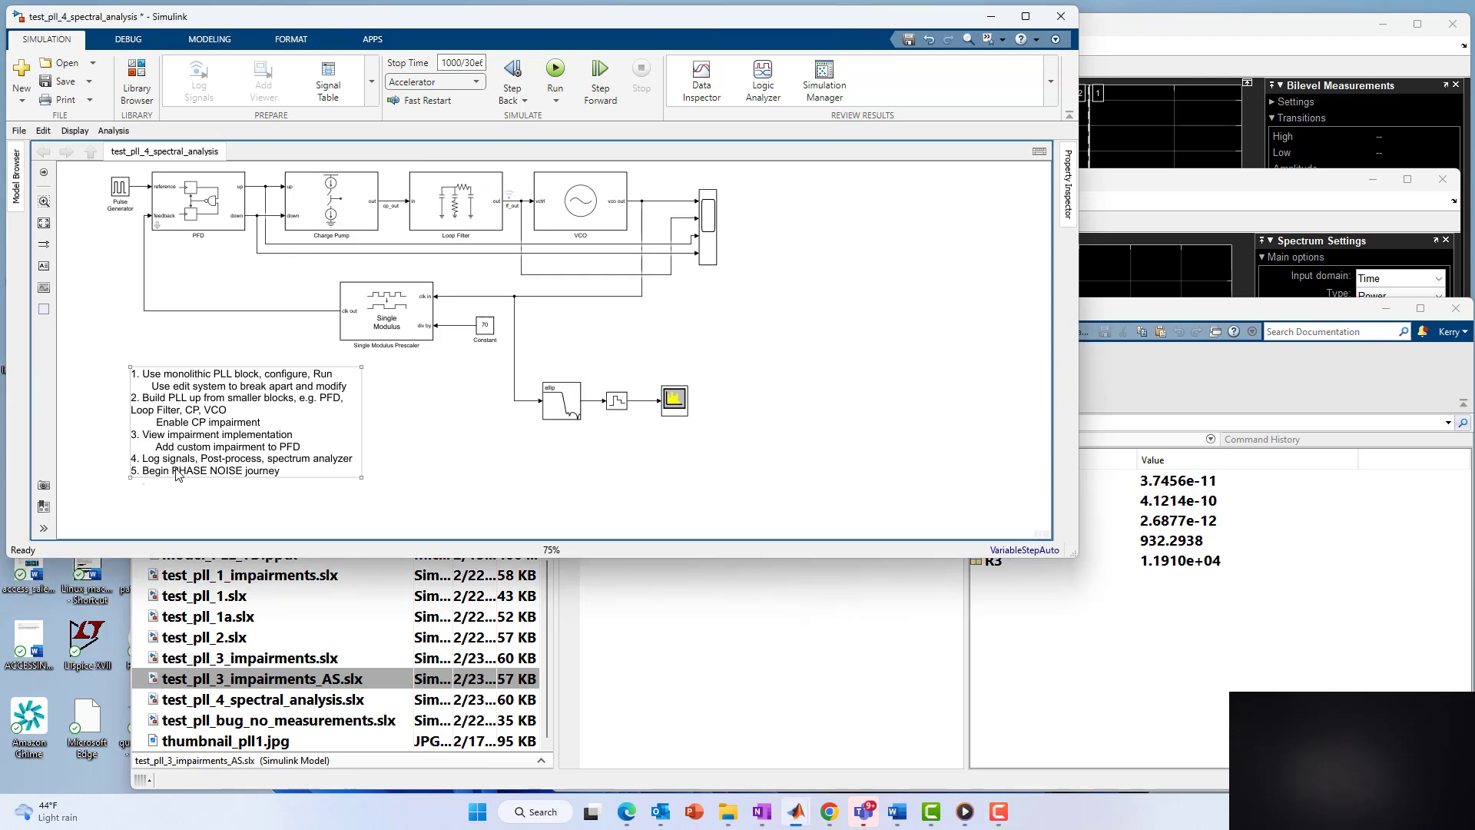
left_click(201, 482)
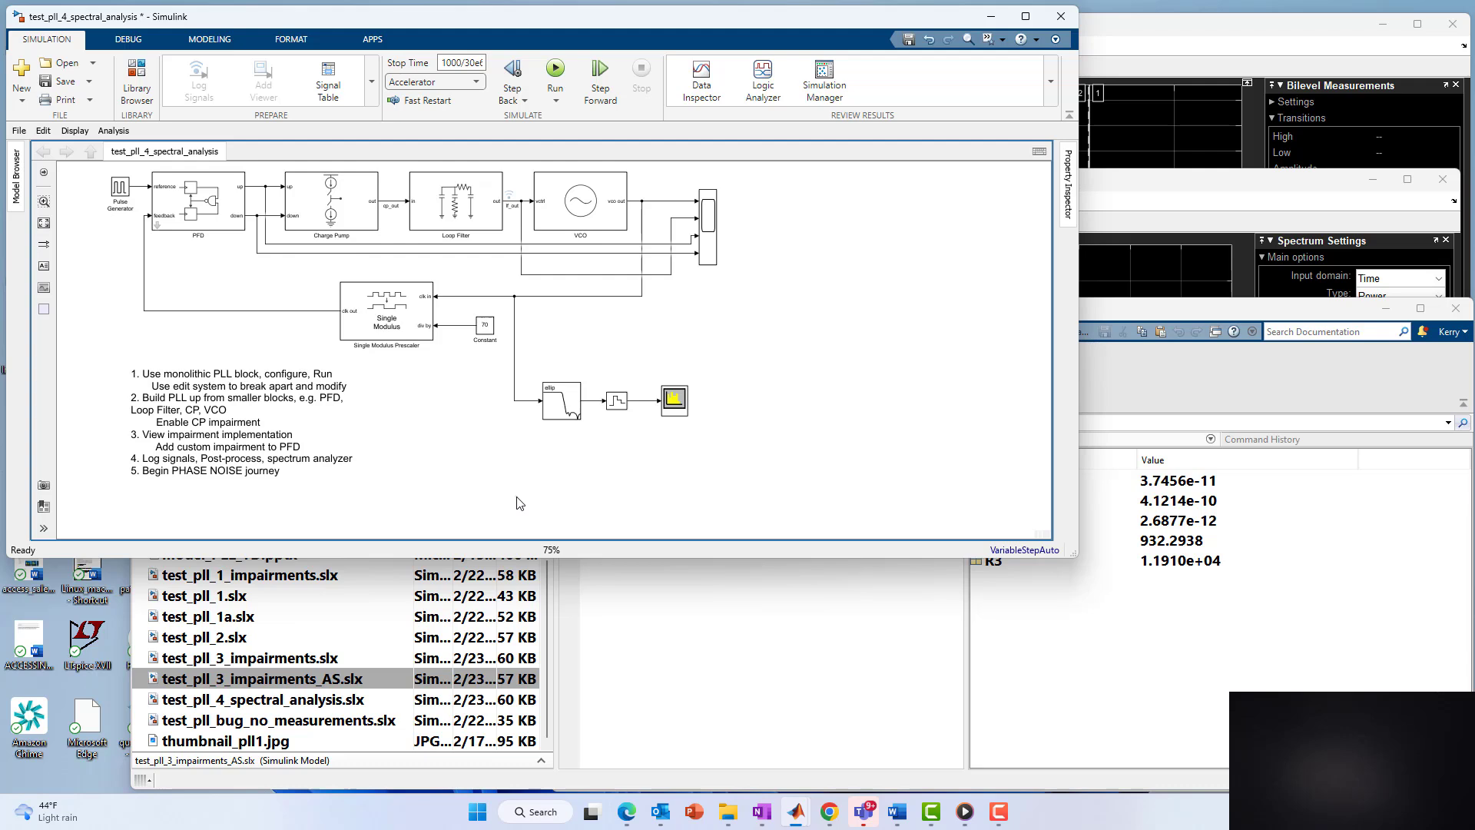
left_click(224, 473)
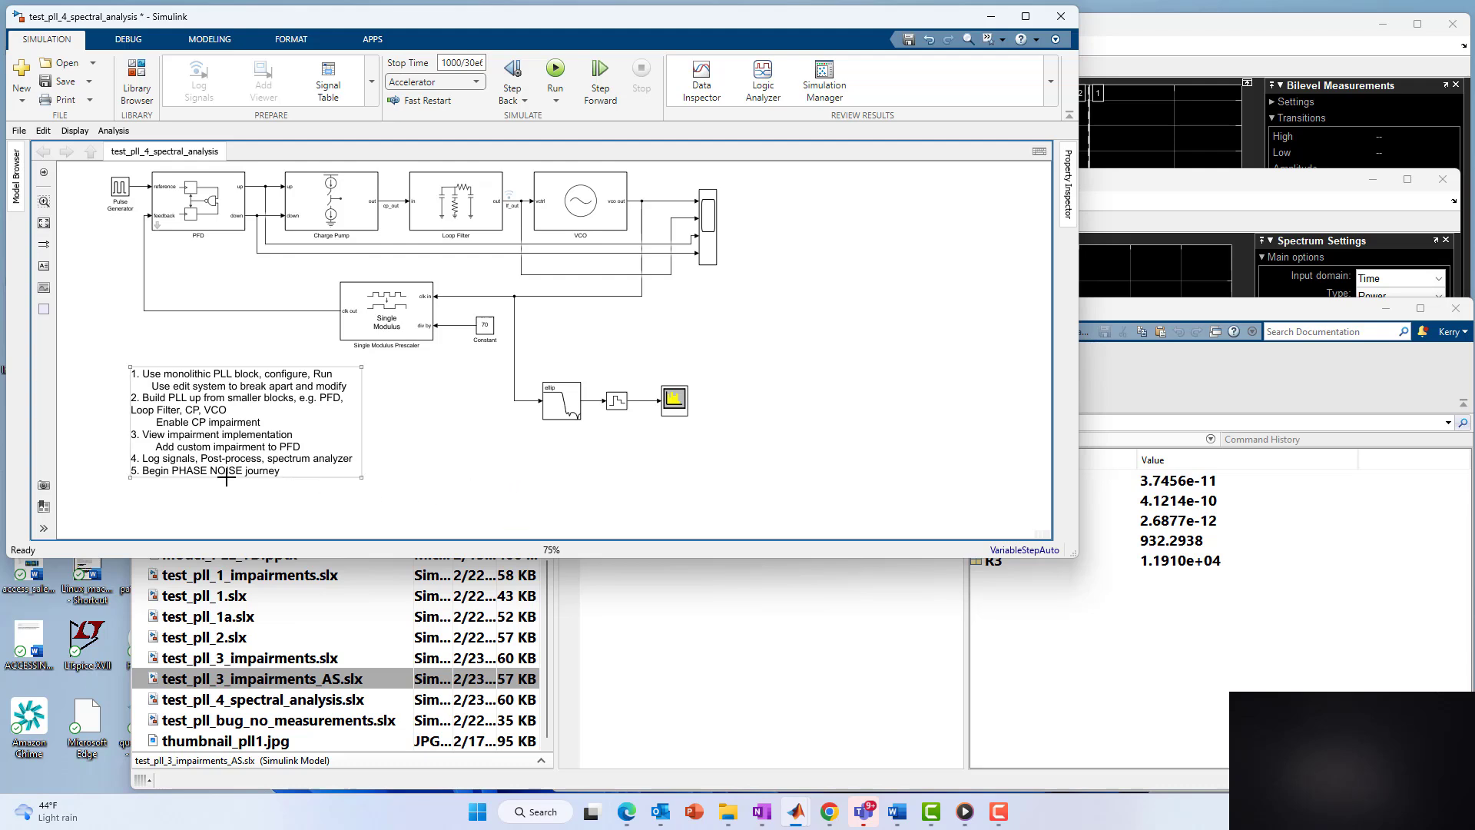
left_click(565, 439)
left_click_drag(630, 378, 723, 449)
left_click(697, 487)
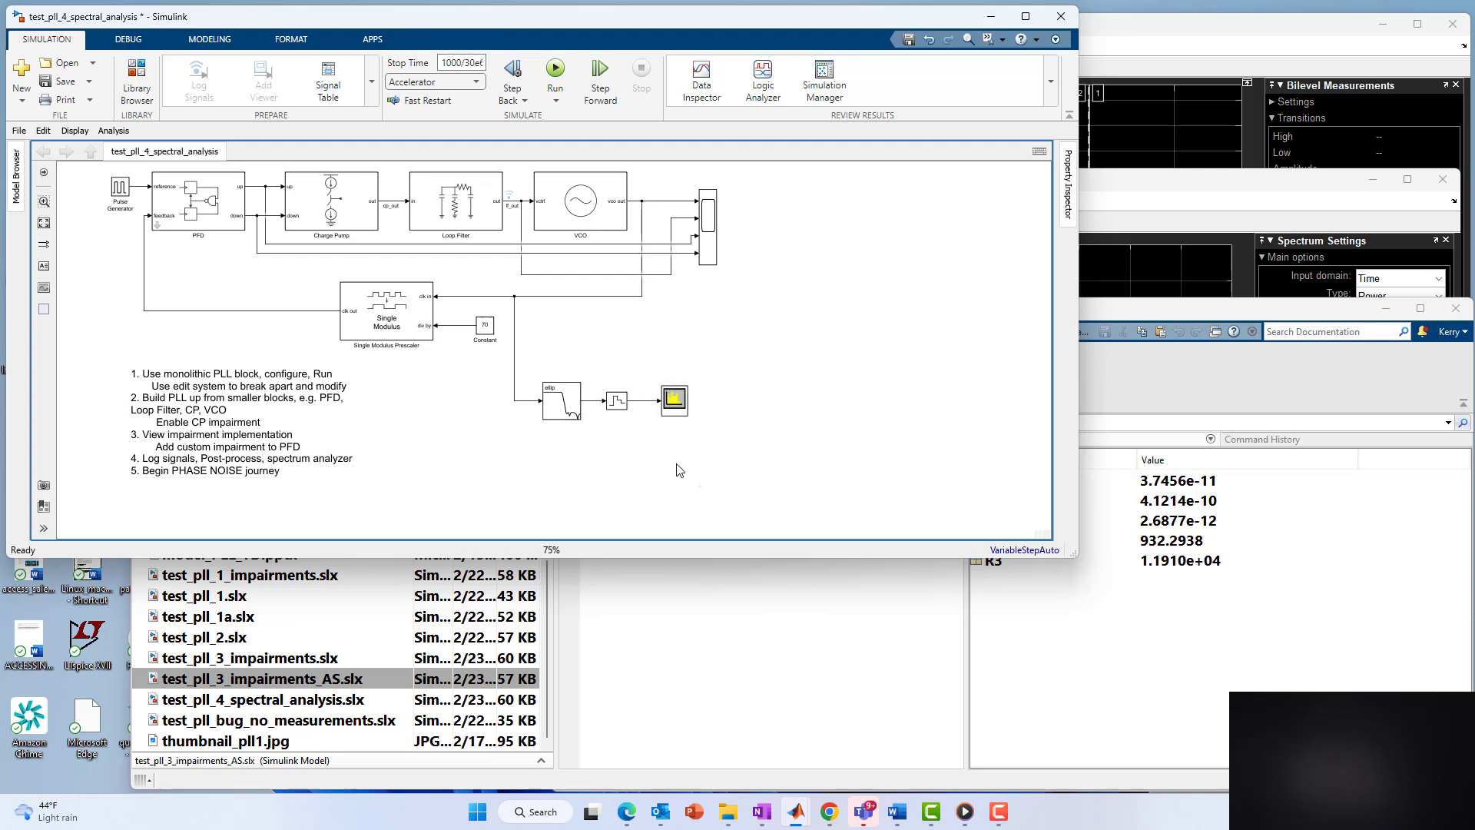
left_click(576, 213)
left_click(578, 410)
left_click(459, 238)
left_click(665, 296)
- Move the Analog Filter Design, Zero-Order Hold and Spectrum Analyzer blocks up toward the prescaler input line and comment them out
left_click_drag(547, 353, 714, 459)
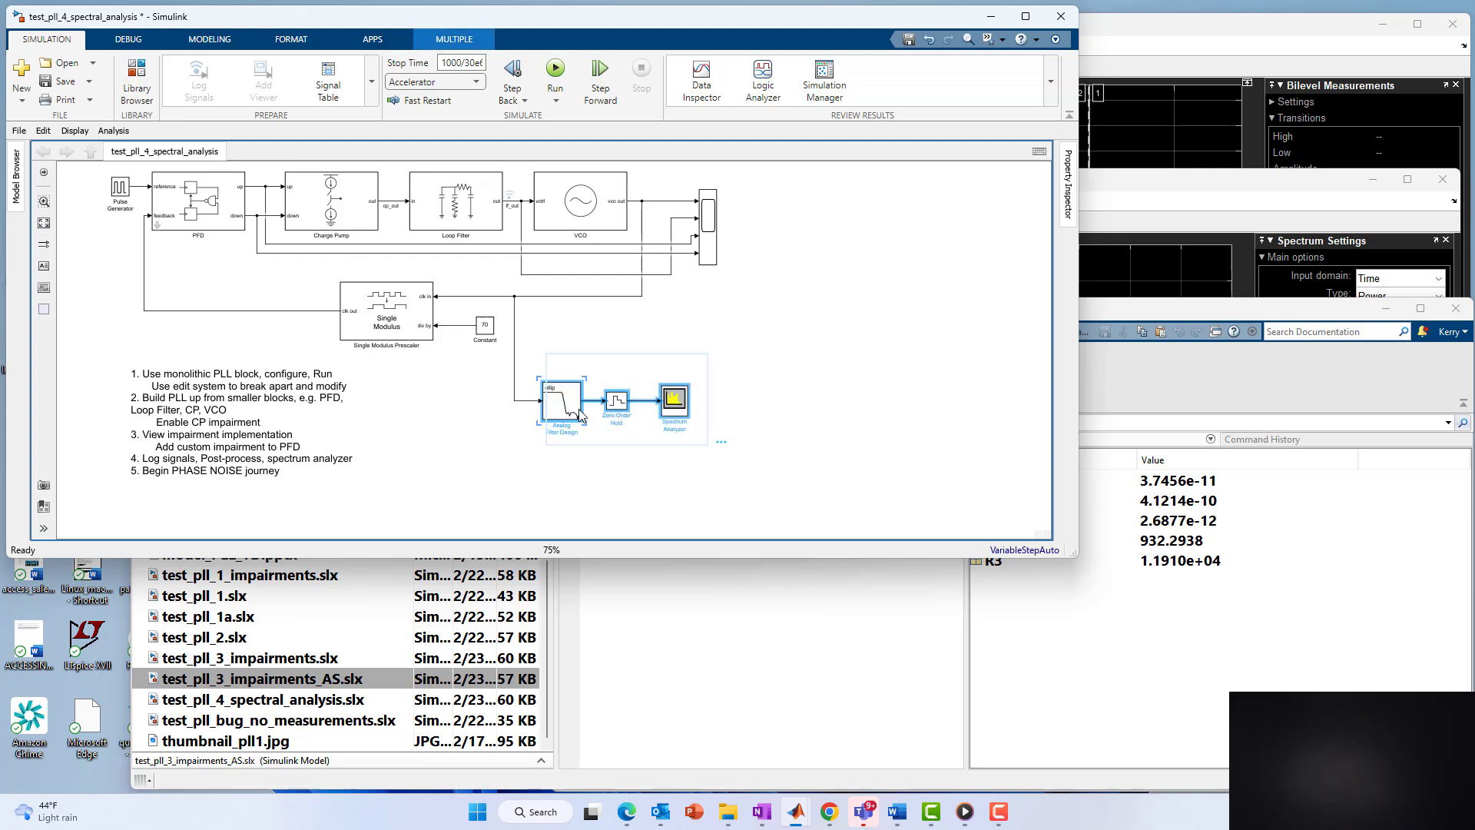
left_click_drag(574, 410, 570, 364)
right_click(570, 364)
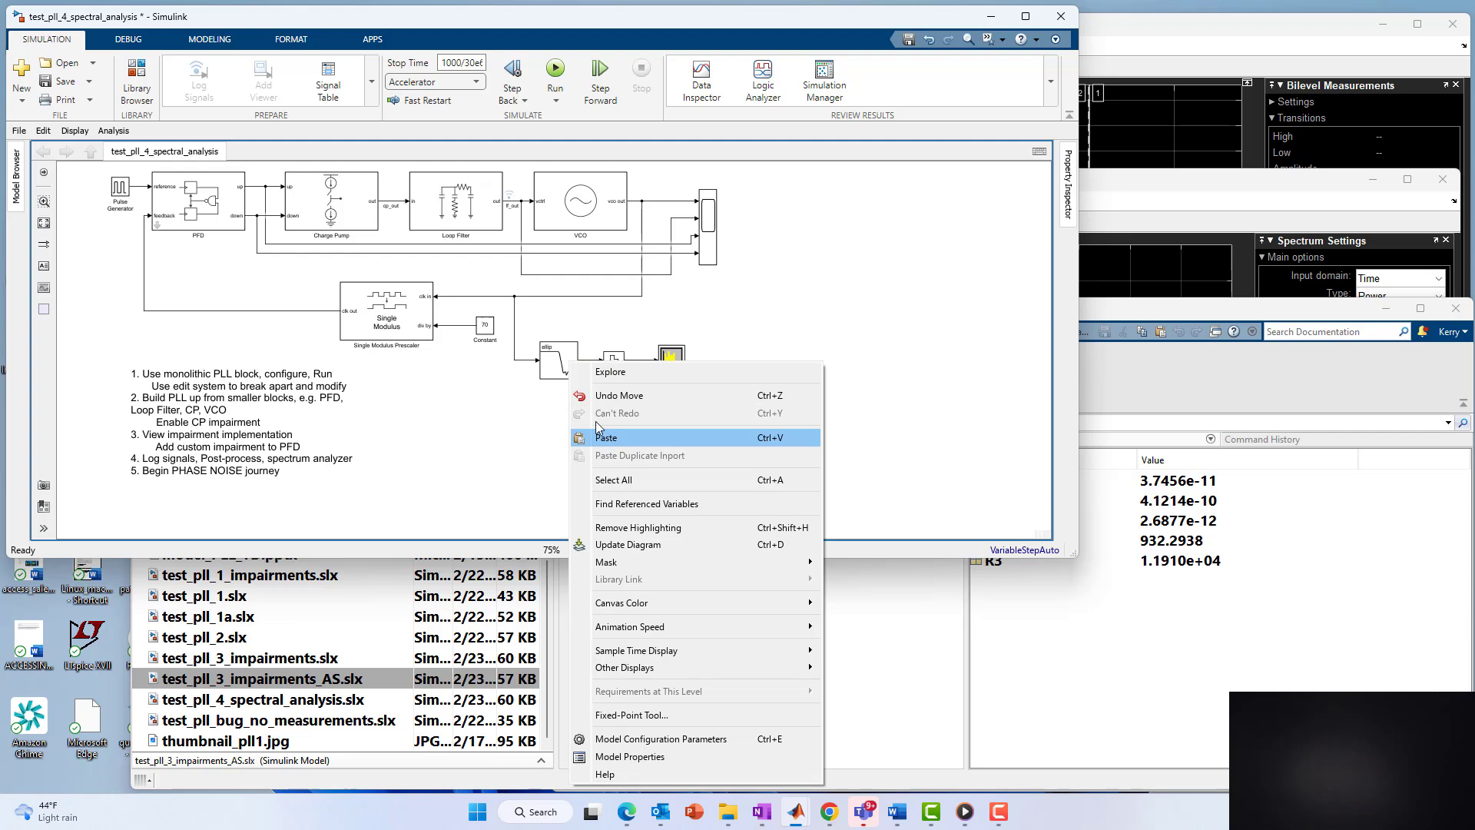
left_click(561, 321)
left_click_drag(551, 331, 722, 396)
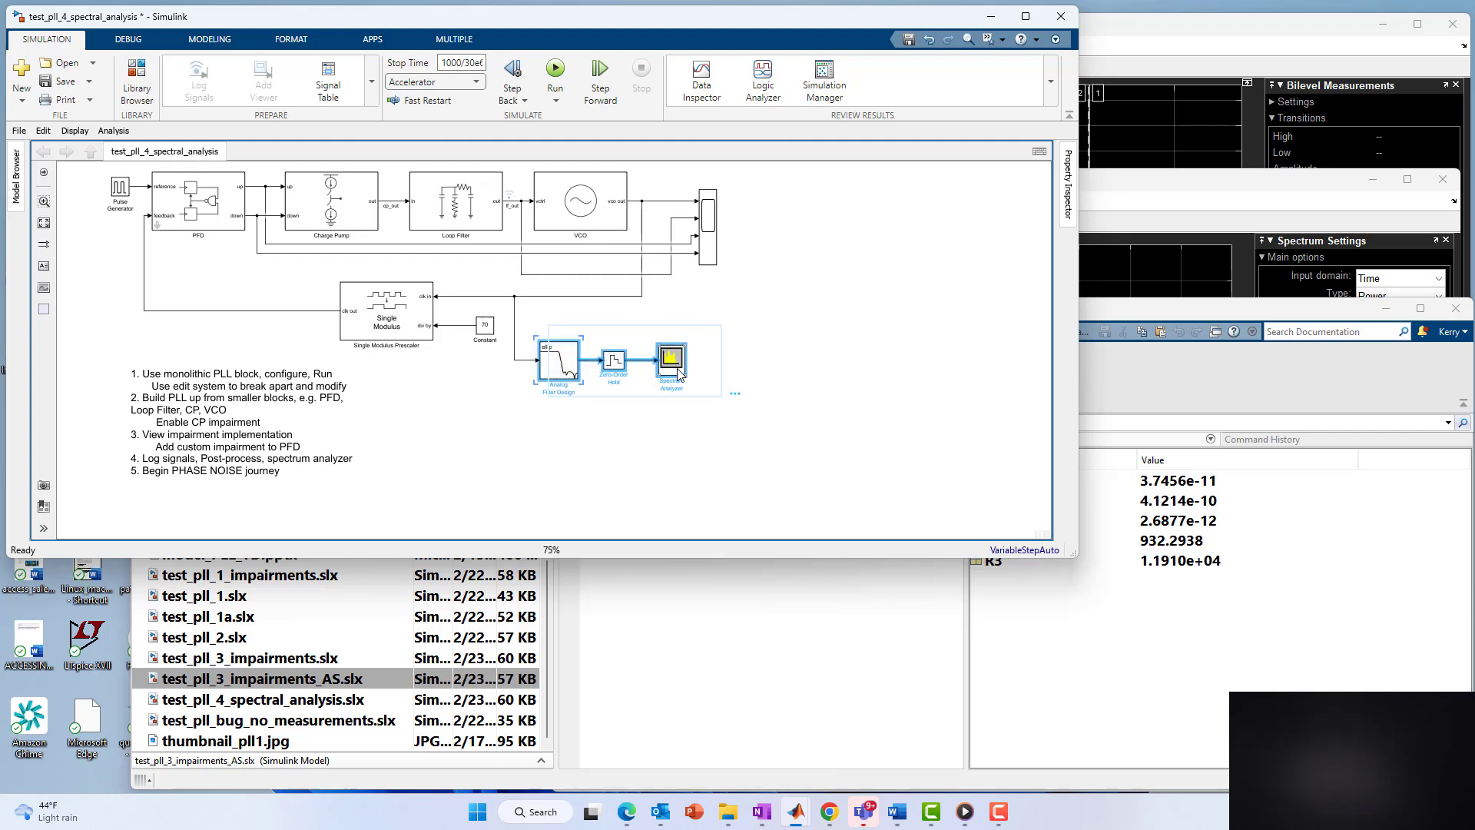
right_click(677, 372)
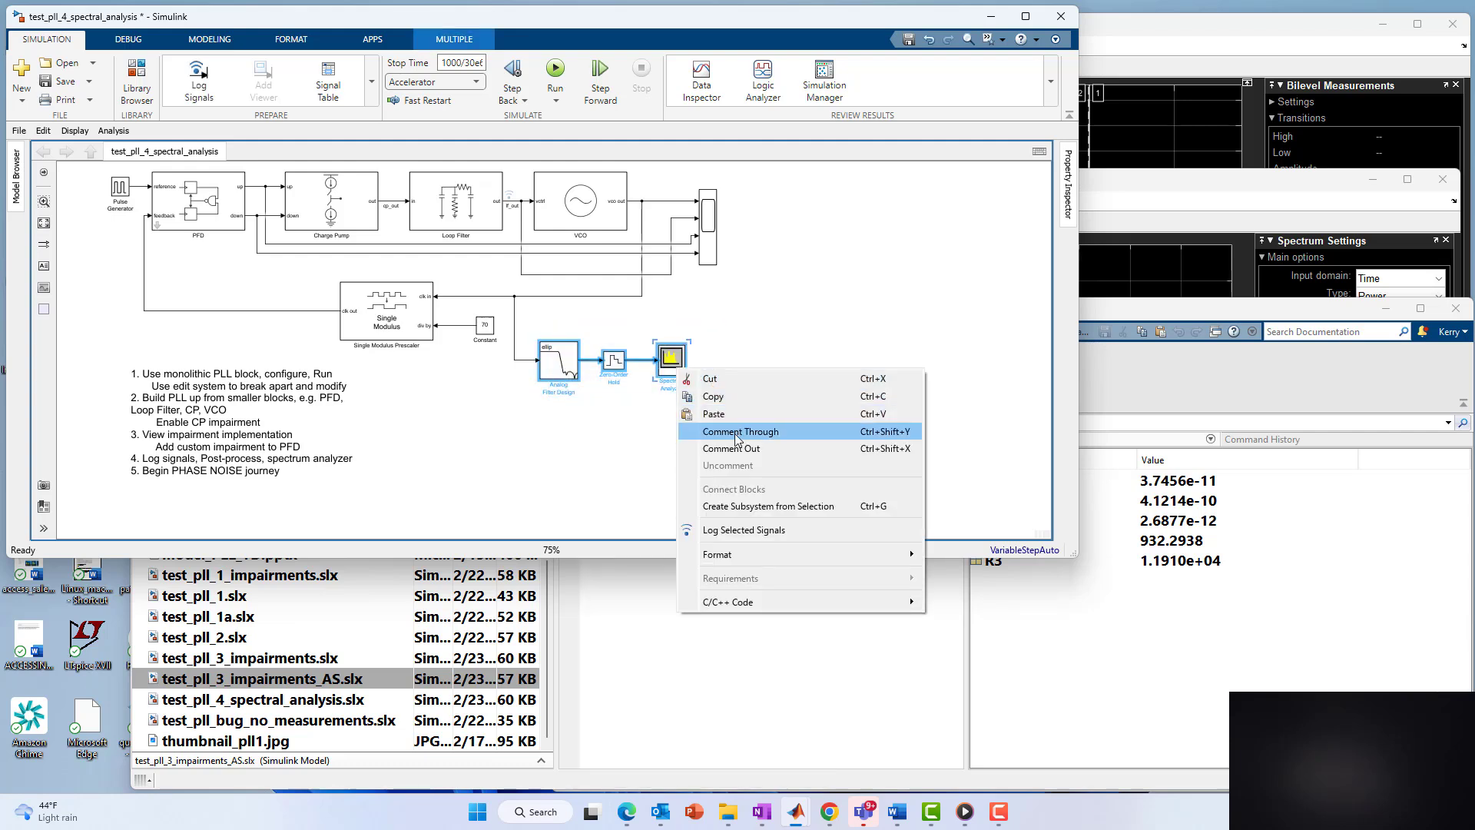
left_click(736, 448)
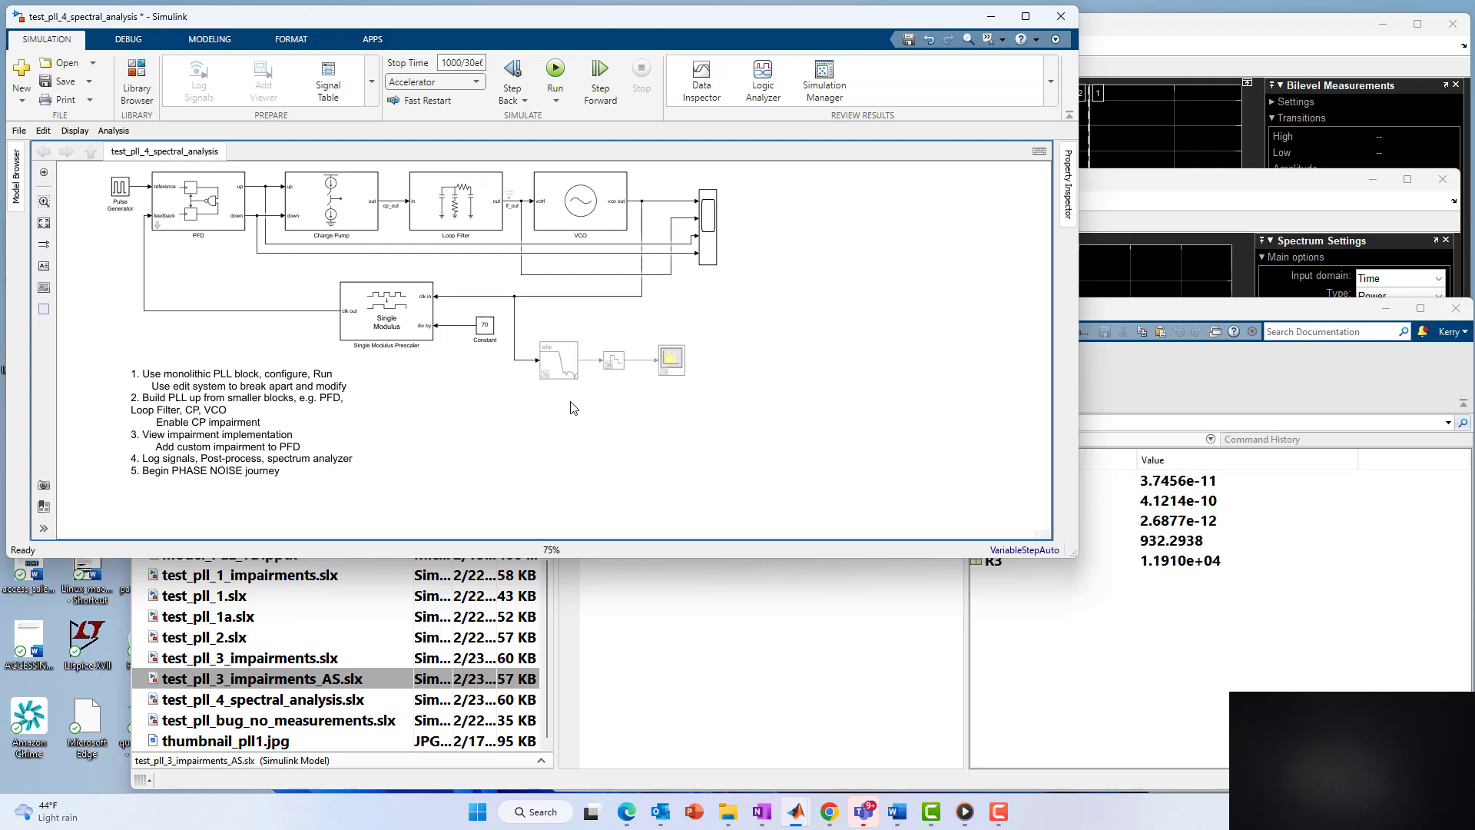
left_click(582, 202)
left_click(207, 205)
left_click(123, 187)
left_click(305, 202)
left_click(430, 201)
left_click(432, 270)
left_click(556, 223)
- Examine the VCO block's voltage sensitivity and free running frequency settings and its phase noise offset and level vectors
double_click(575, 213)
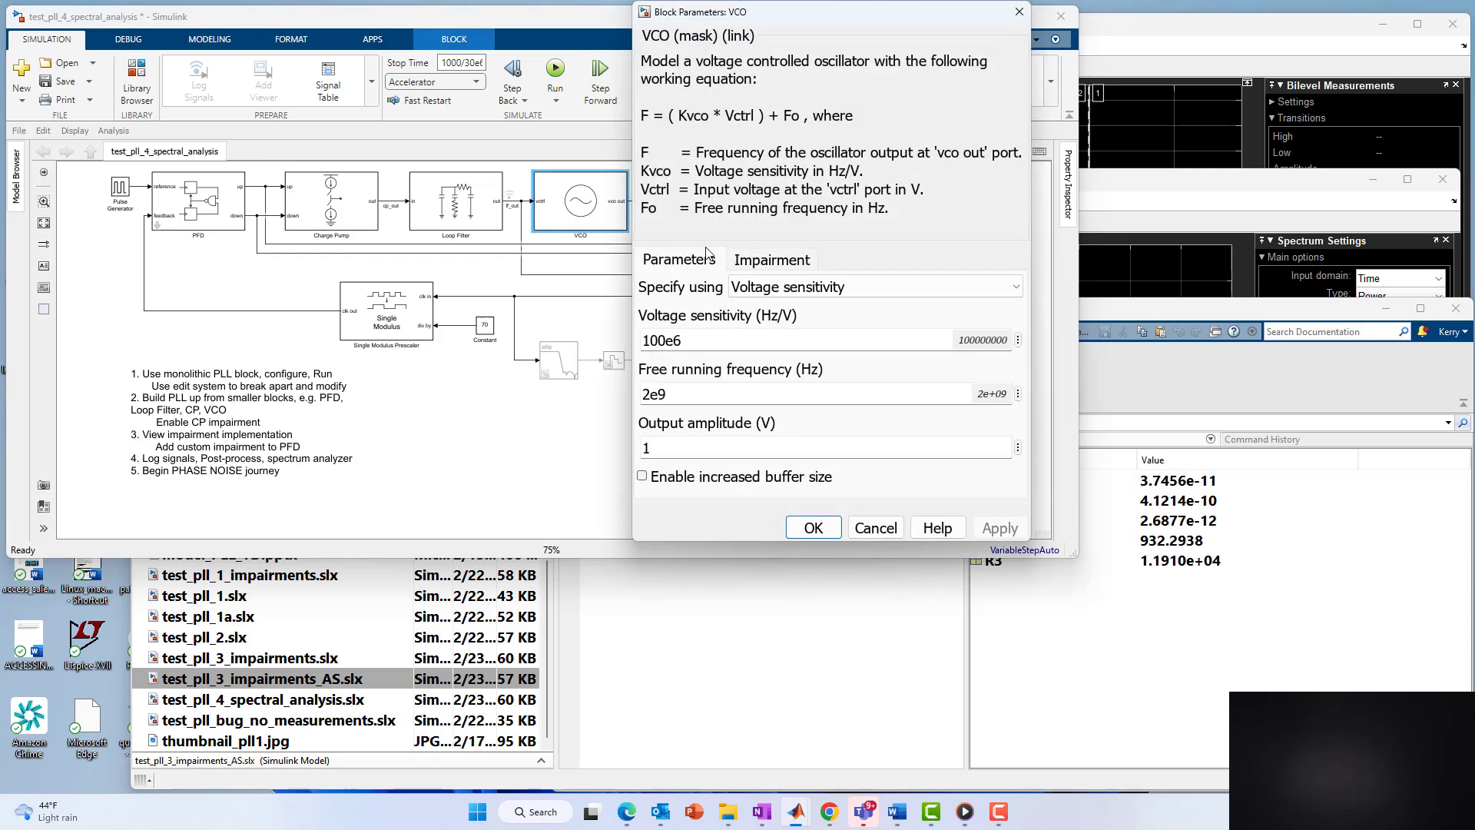
left_click(751, 264)
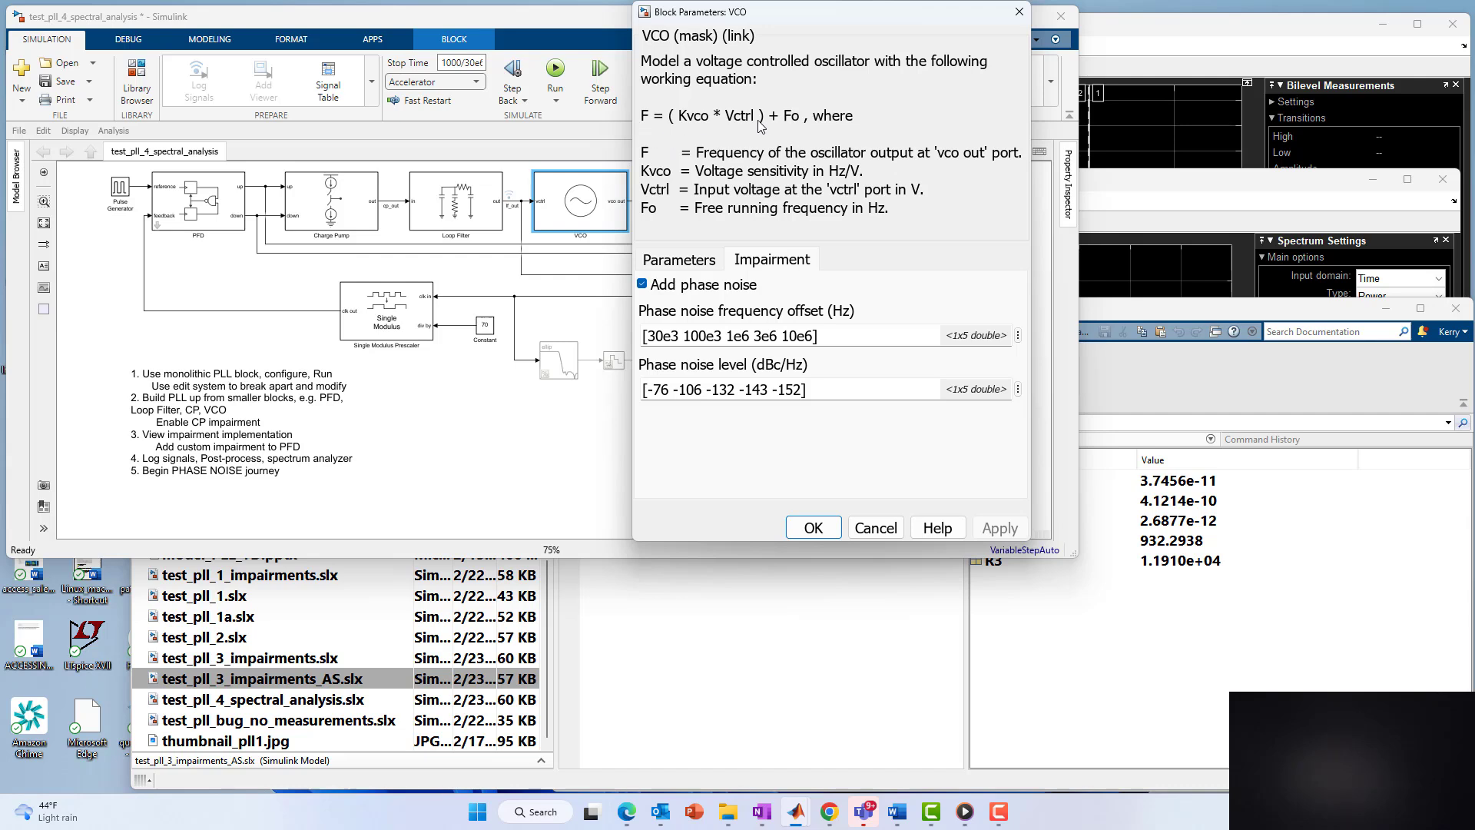
left_click(691, 263)
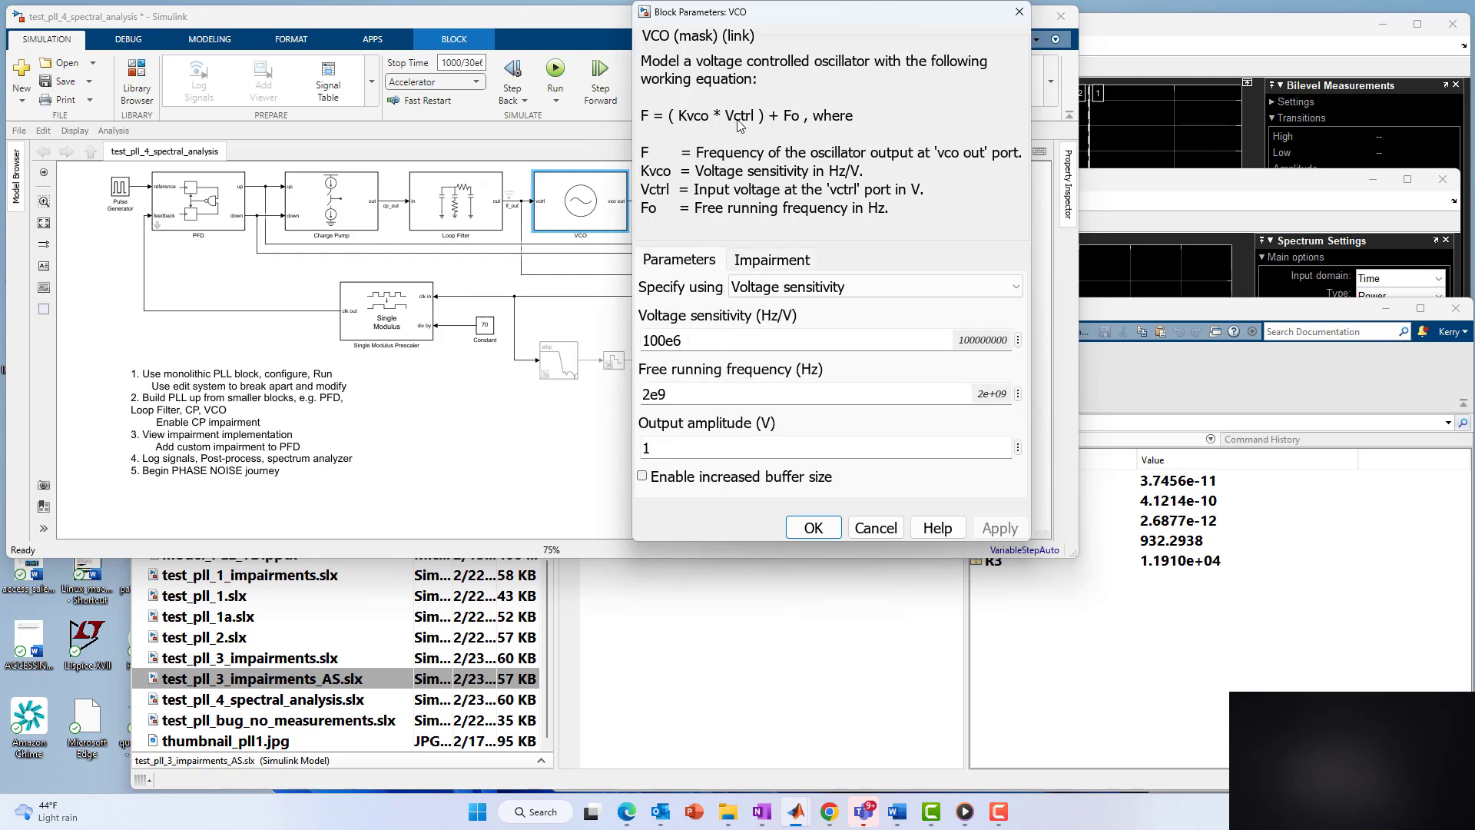
left_click(783, 262)
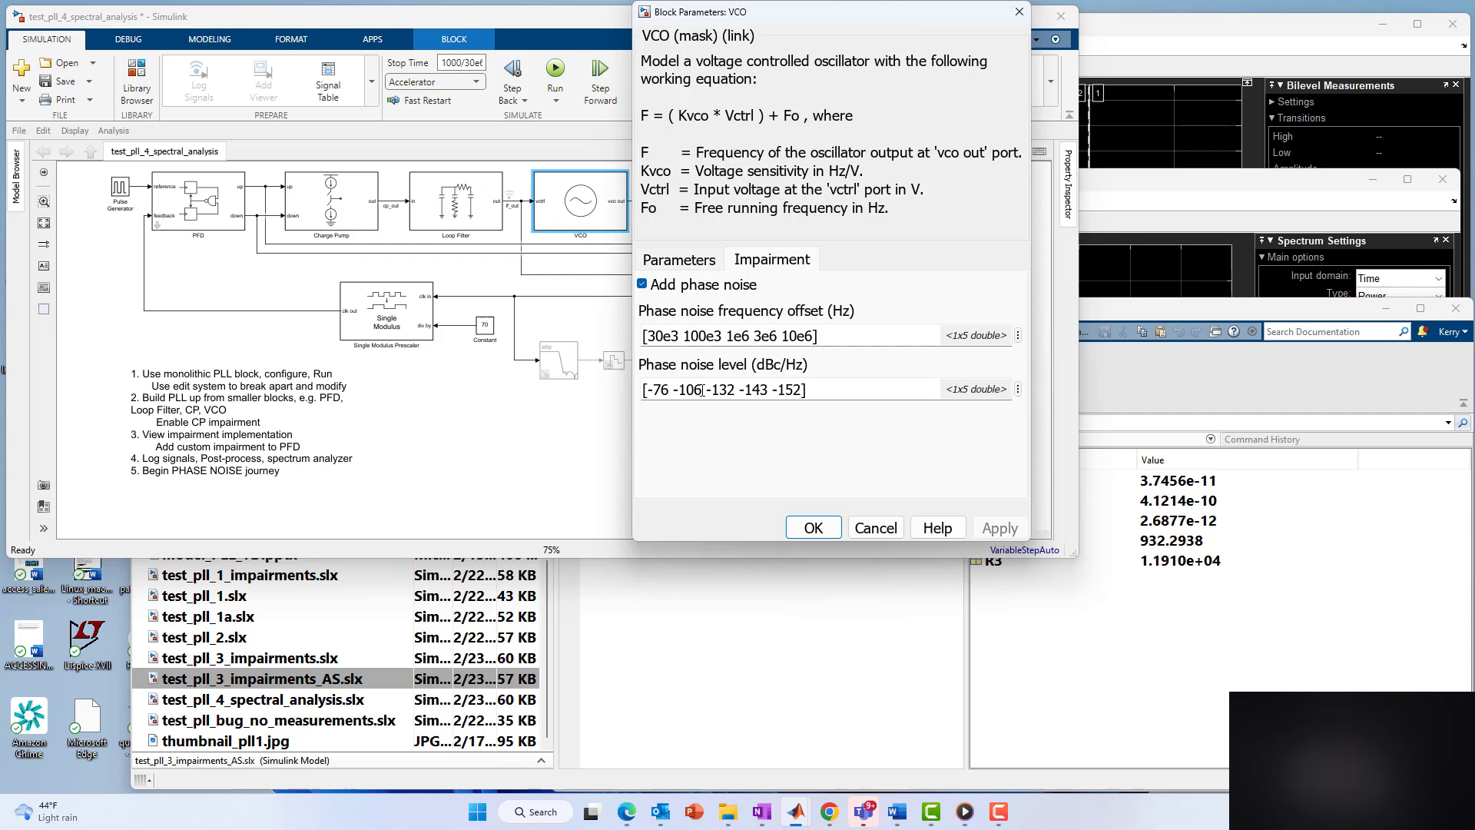
triple_click(655, 390)
left_click(725, 392)
left_click_drag(654, 390, 801, 391)
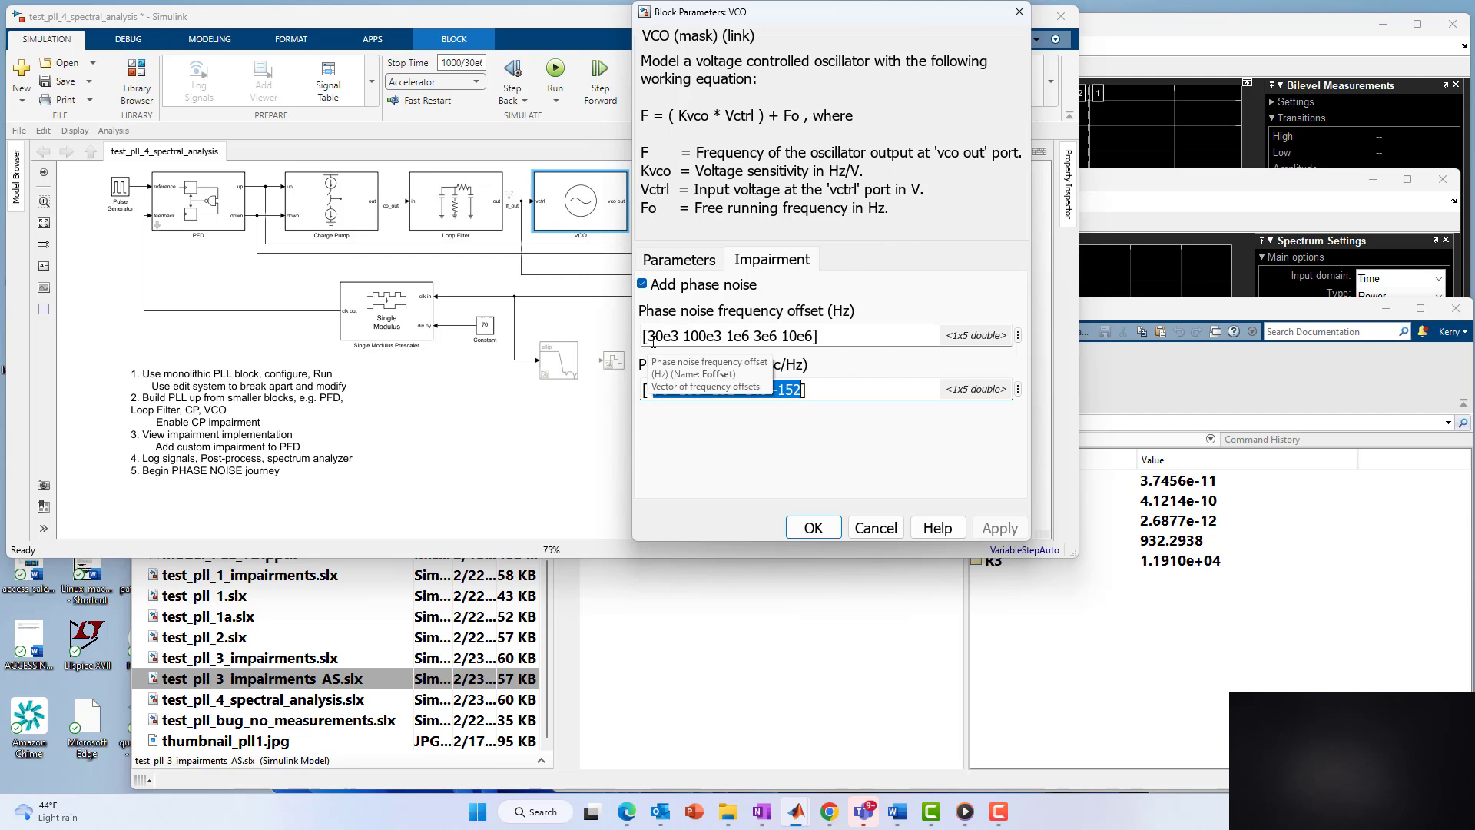
left_click(756, 430)
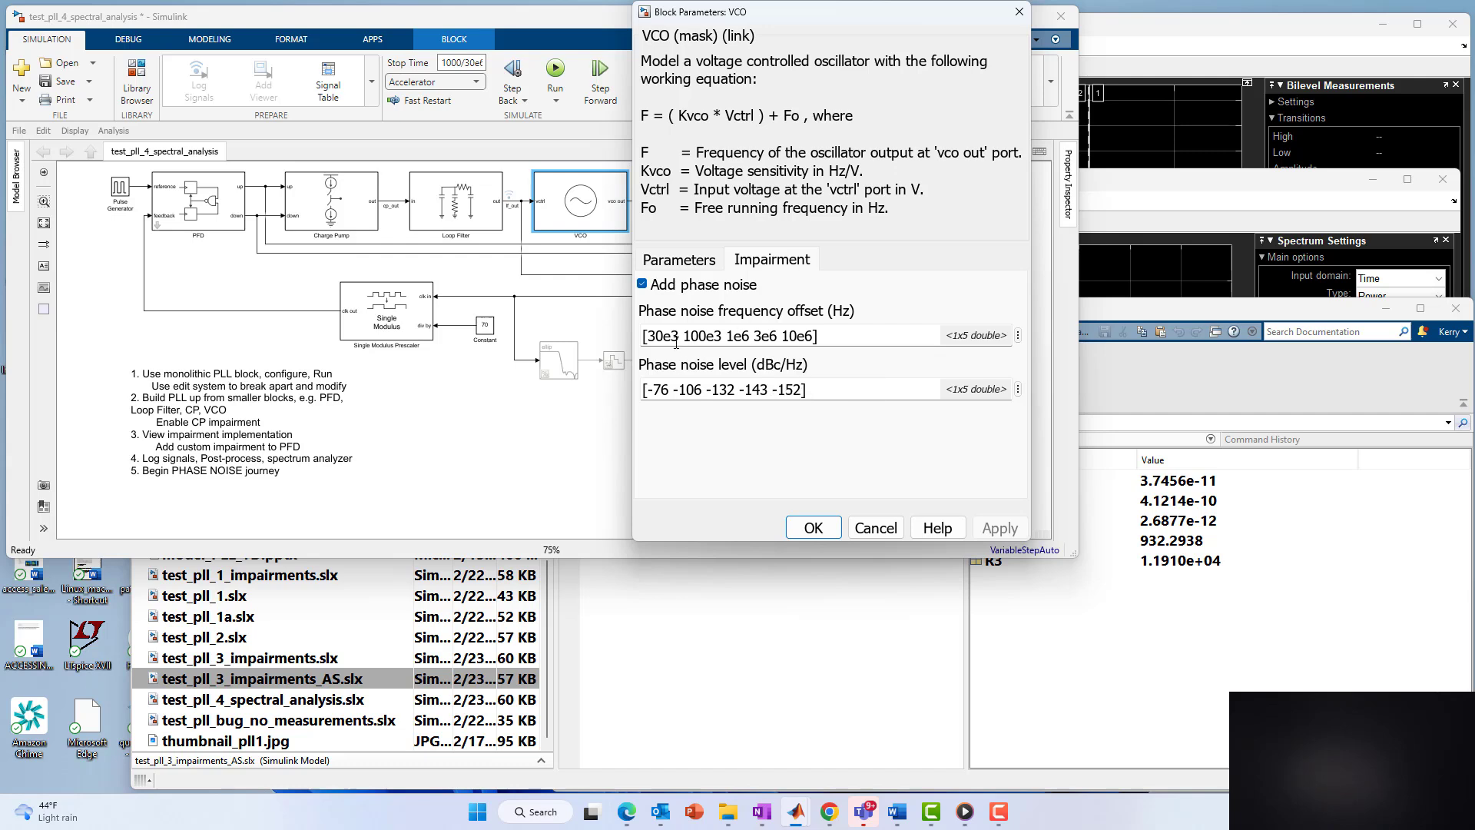
left_click(813, 529)
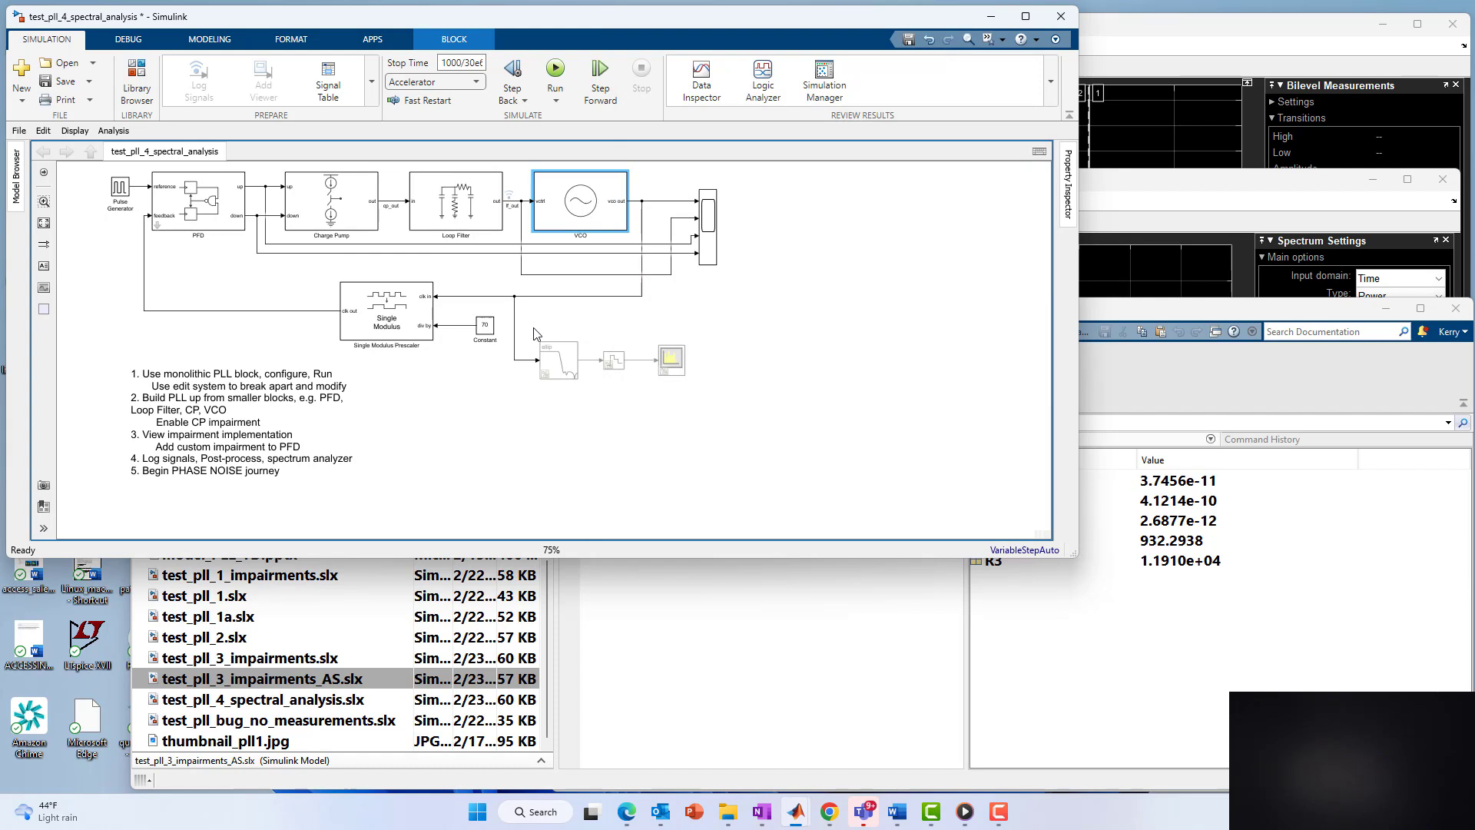
- Add a Phase Noise Measurement block below the commented-out blocks and connect its input to the VCO output branch line
left_click_drag(535, 328, 744, 415)
left_click(722, 444)
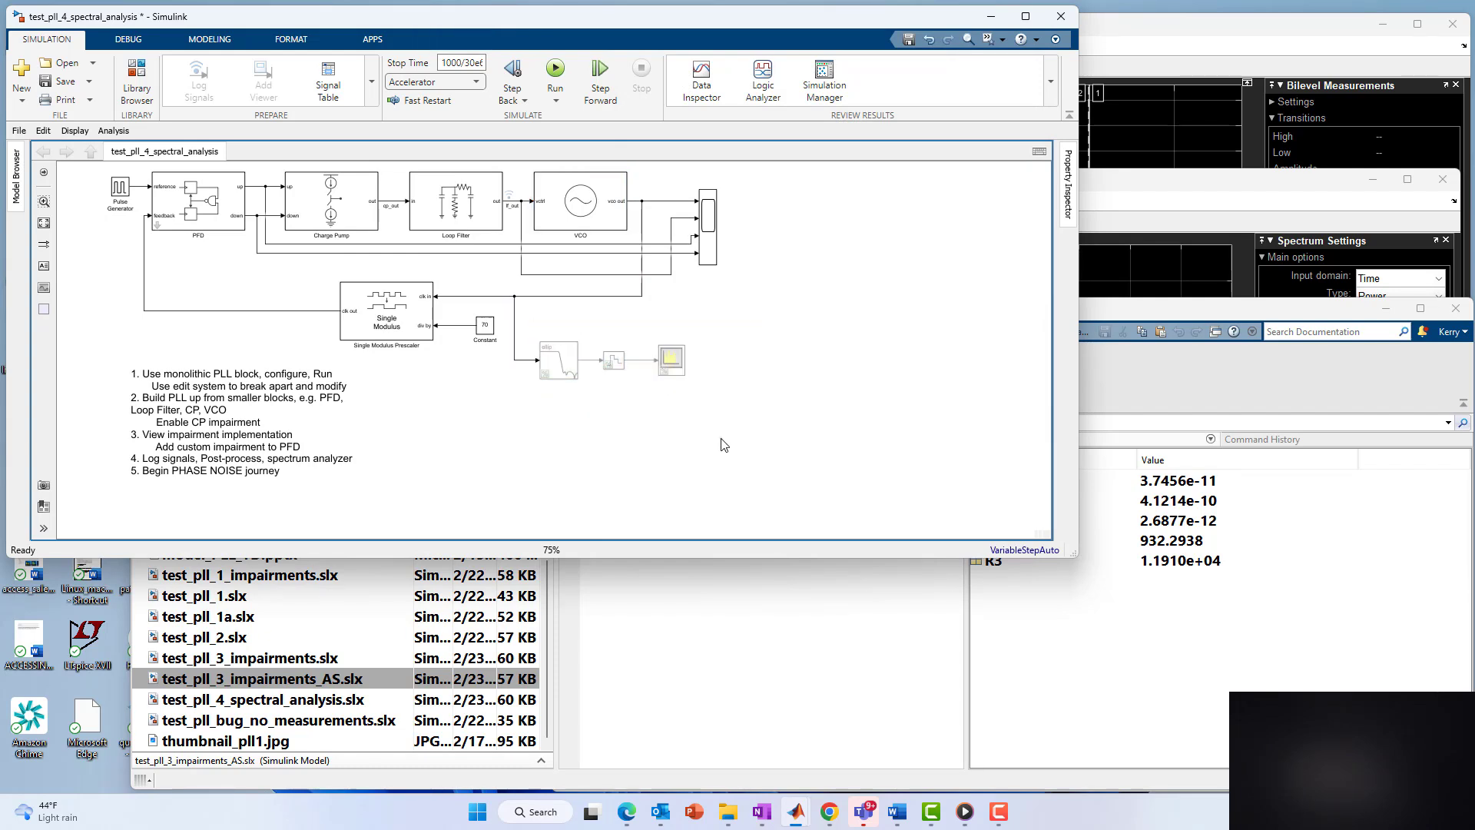
double_click(572, 458)
type("ph")
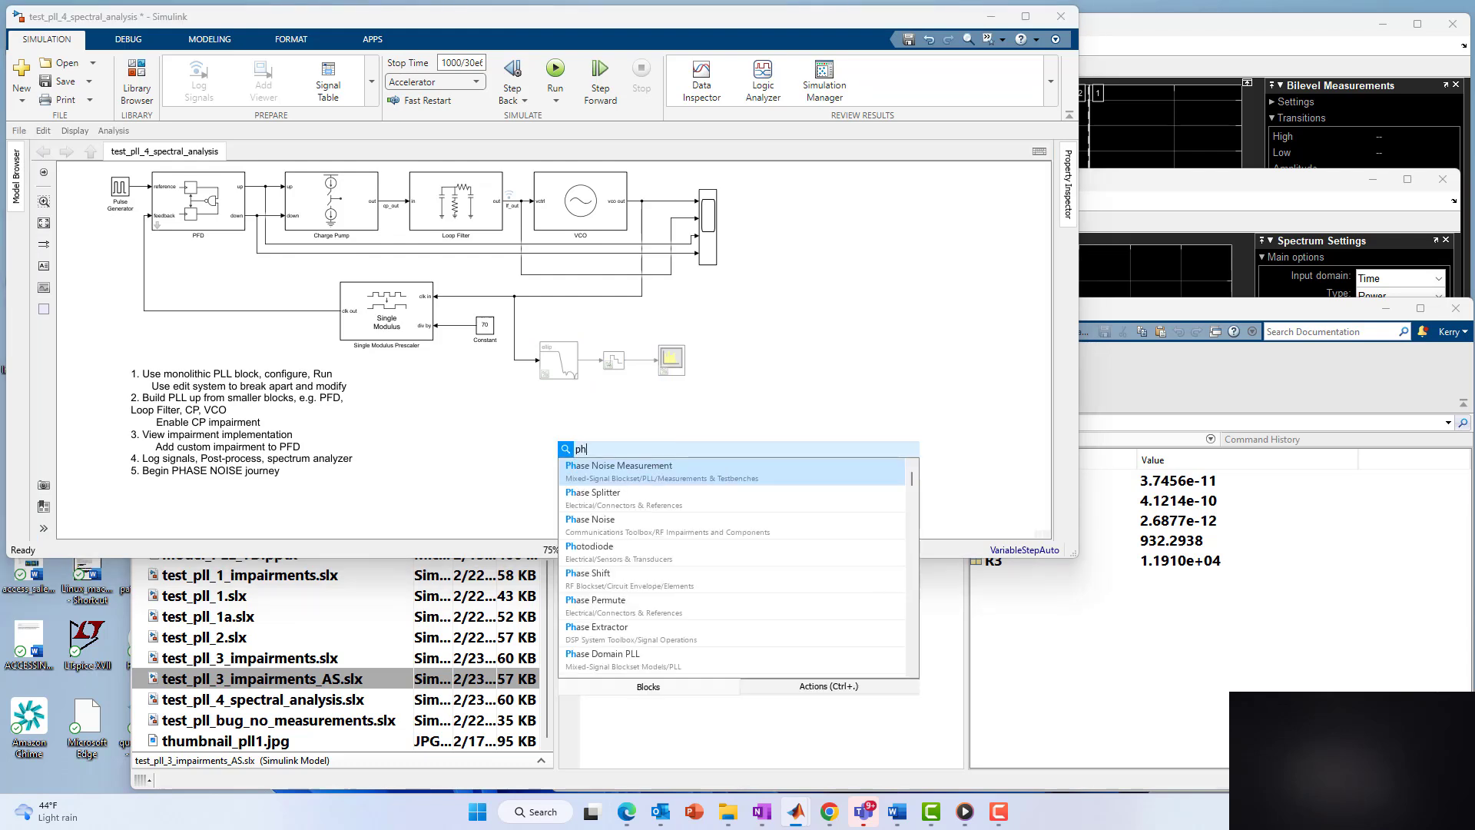
key("Return")
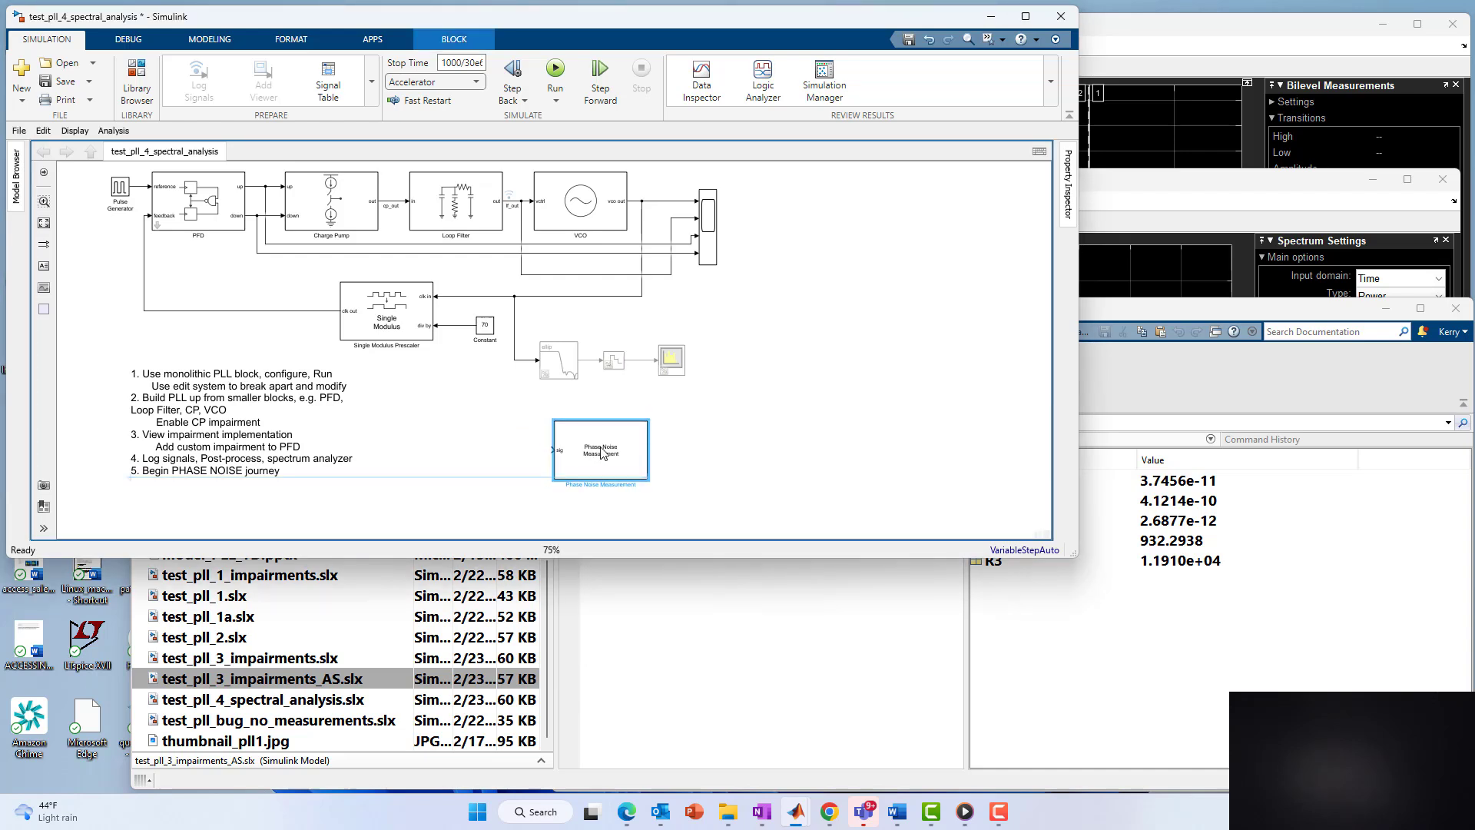
left_click_drag(541, 442, 515, 359)
left_click(602, 443)
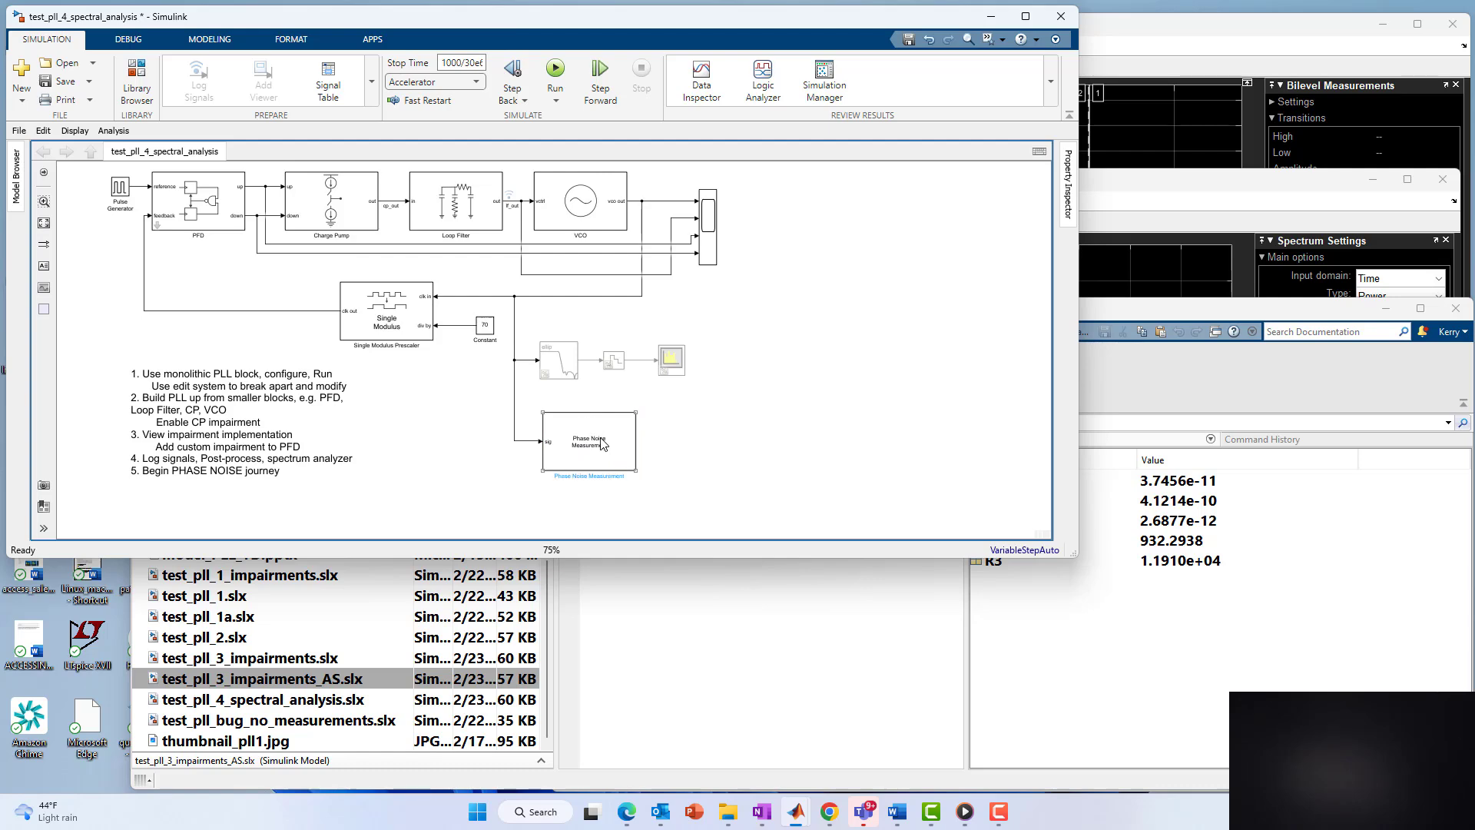
- Set the Phase Noise Measurement block's resolution bandwidth to 10e3 Hz
double_click(601, 443)
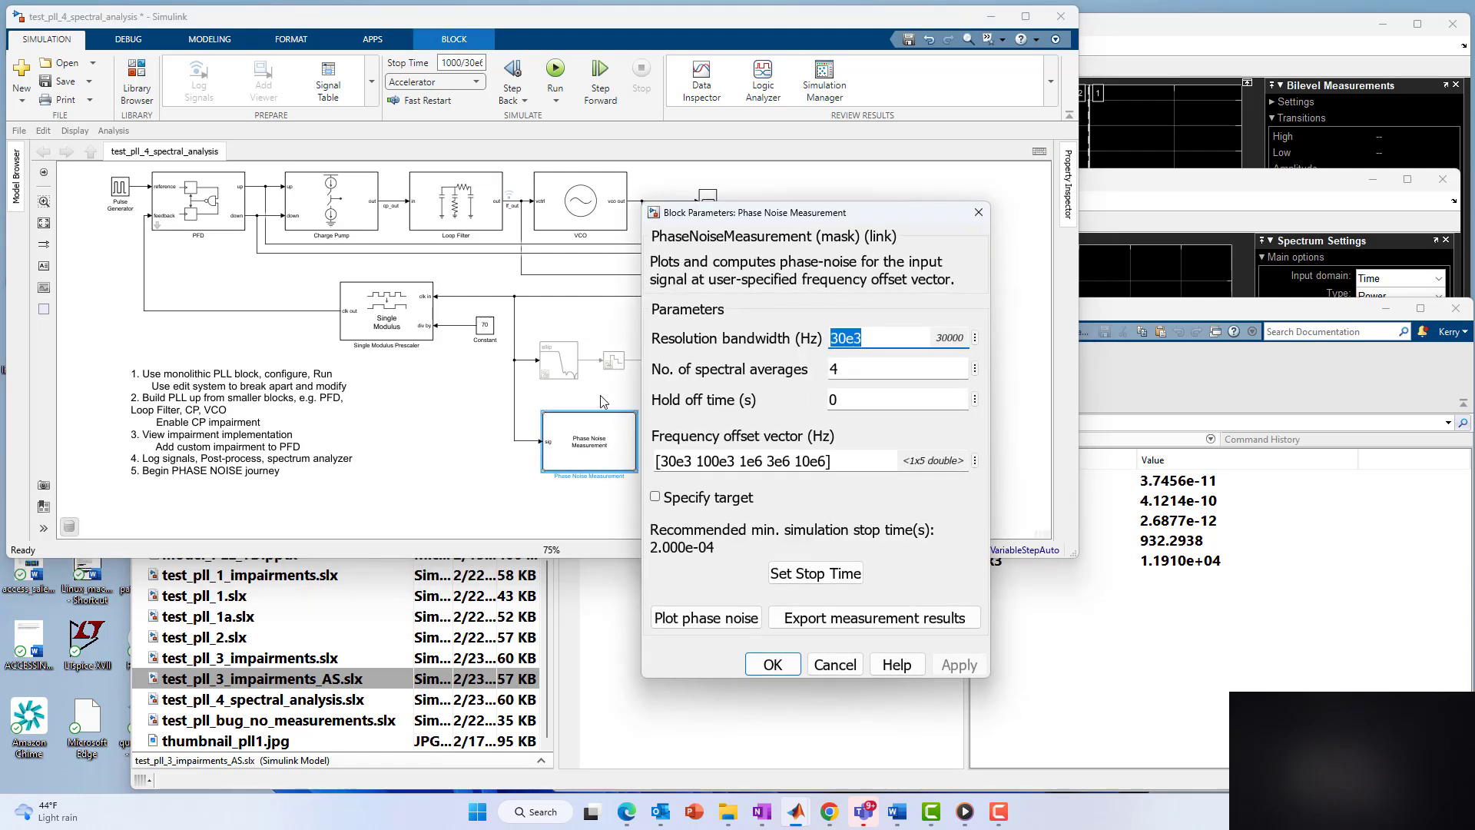
left_click_drag(751, 184, 801, 82)
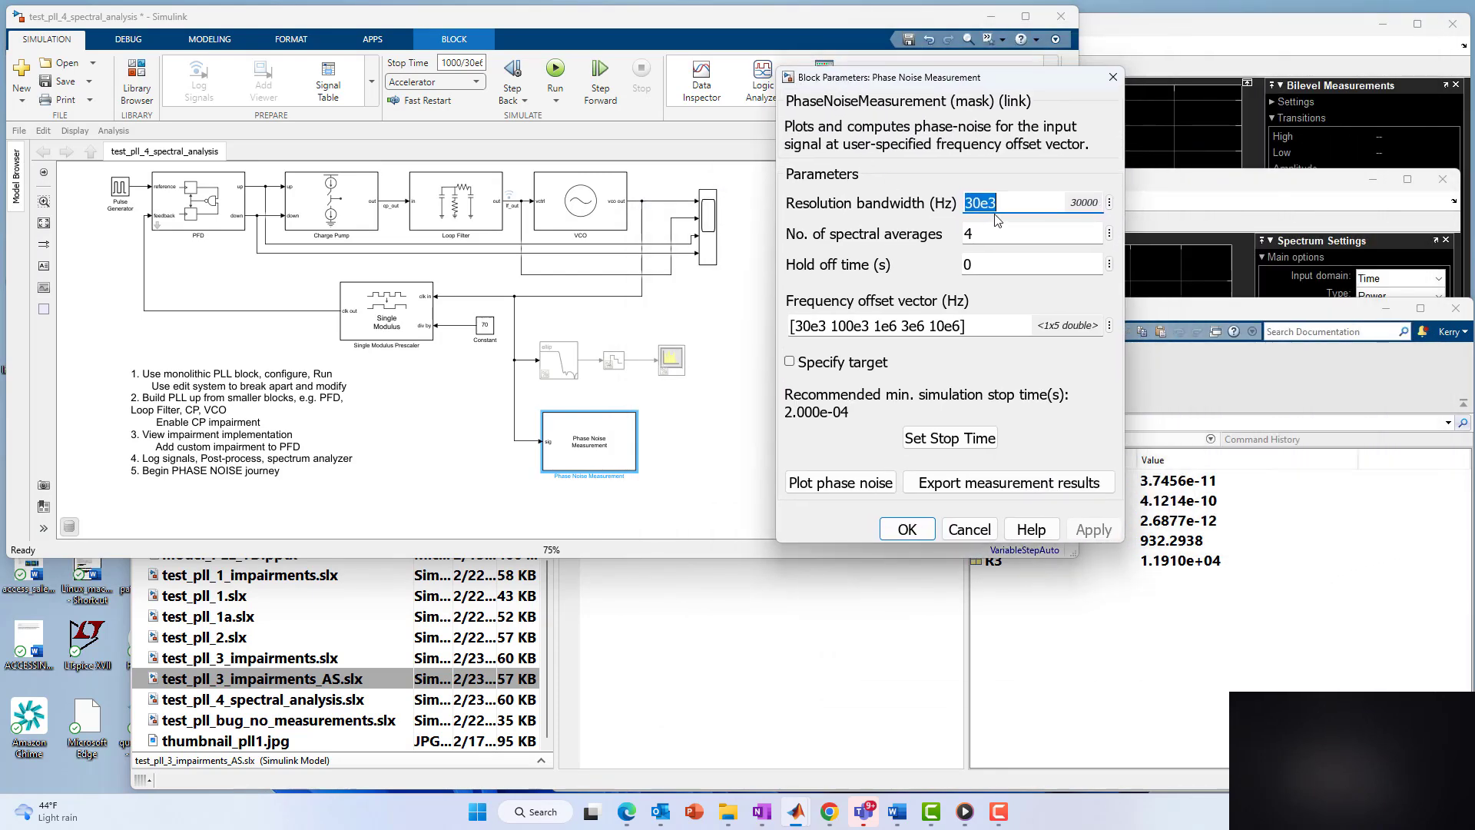
triple_click(963, 325)
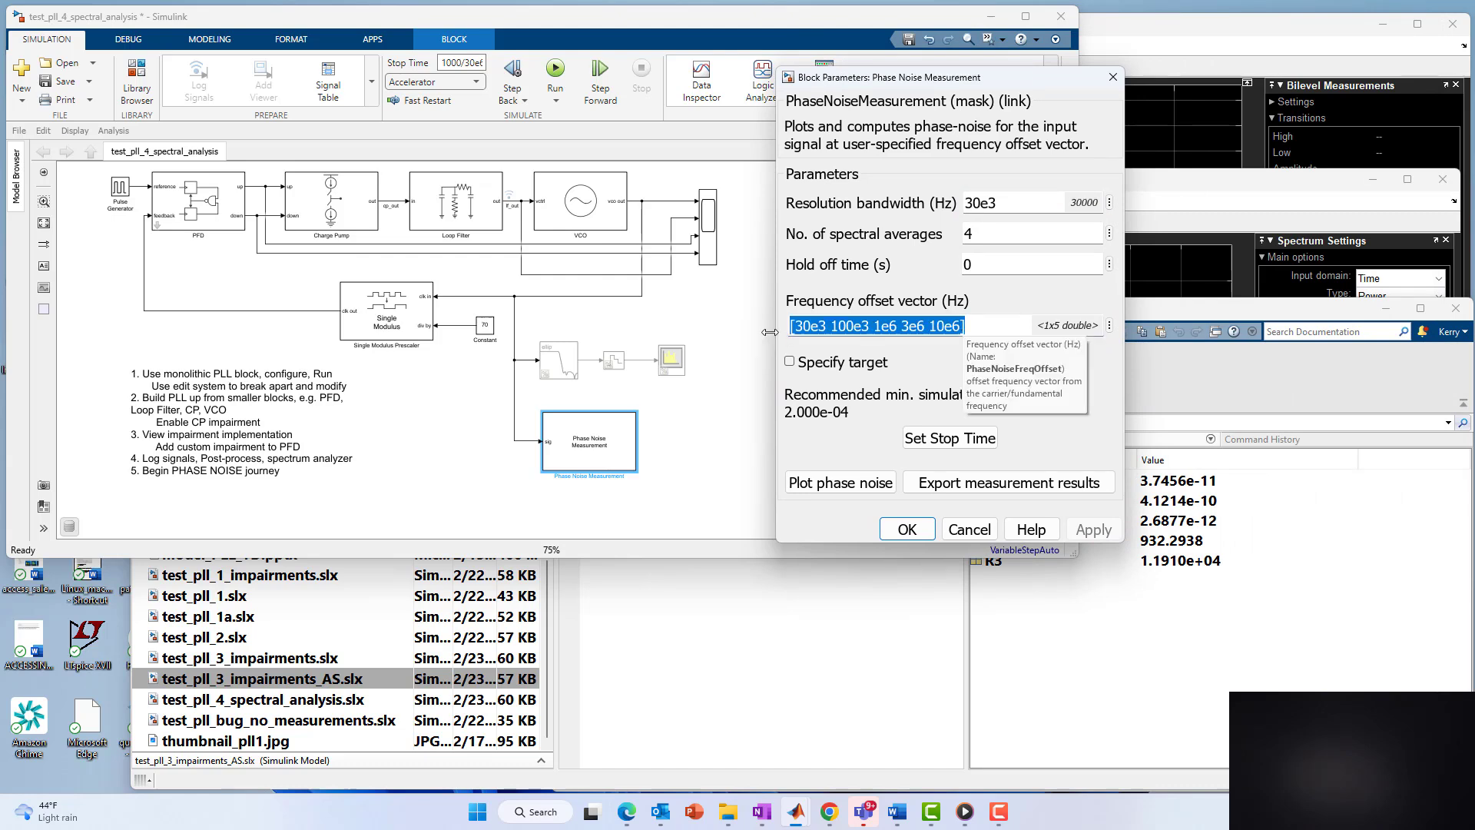
left_click(858, 331)
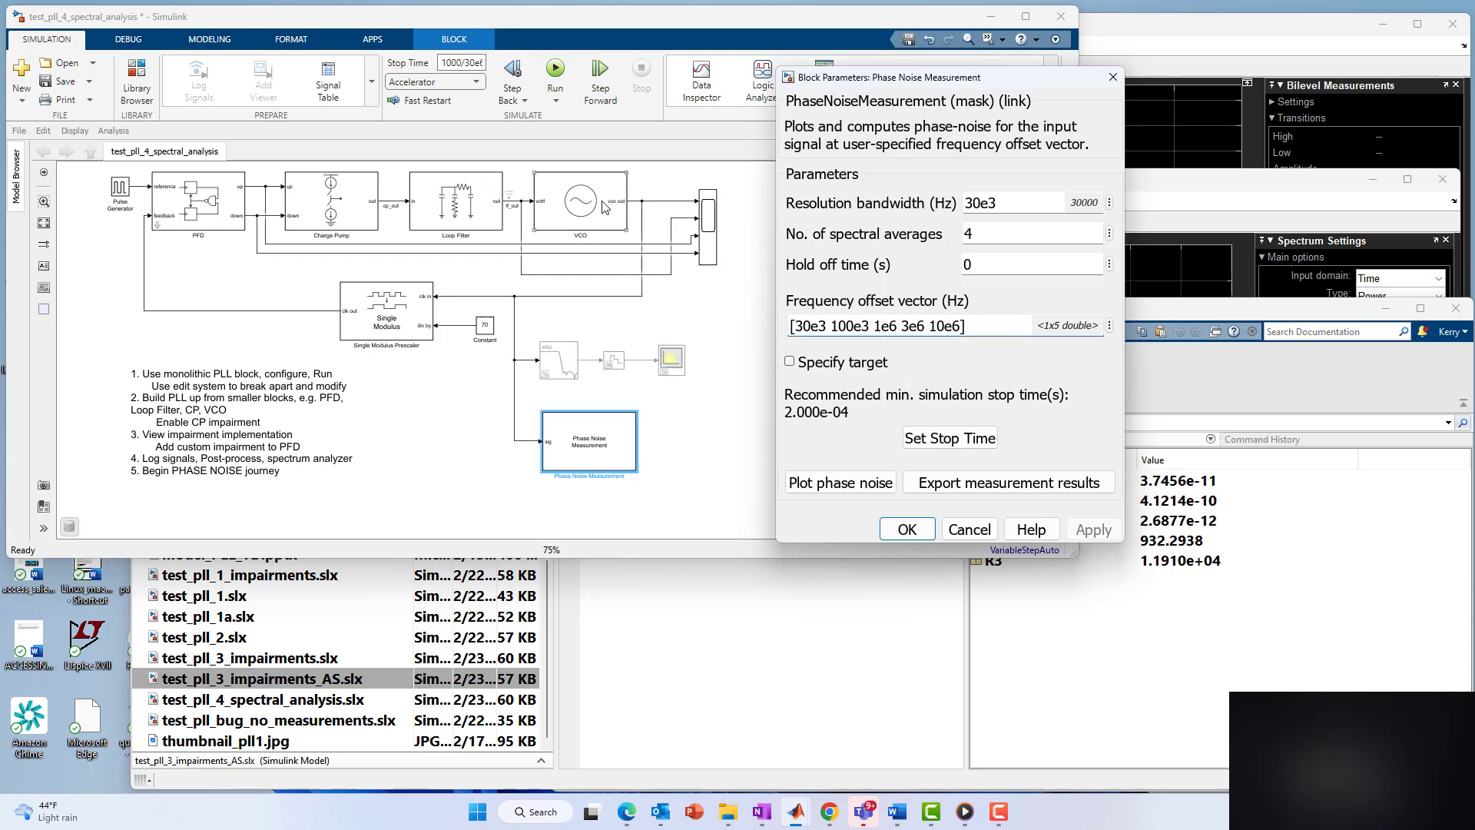
double_click(1007, 215)
left_click(1009, 213)
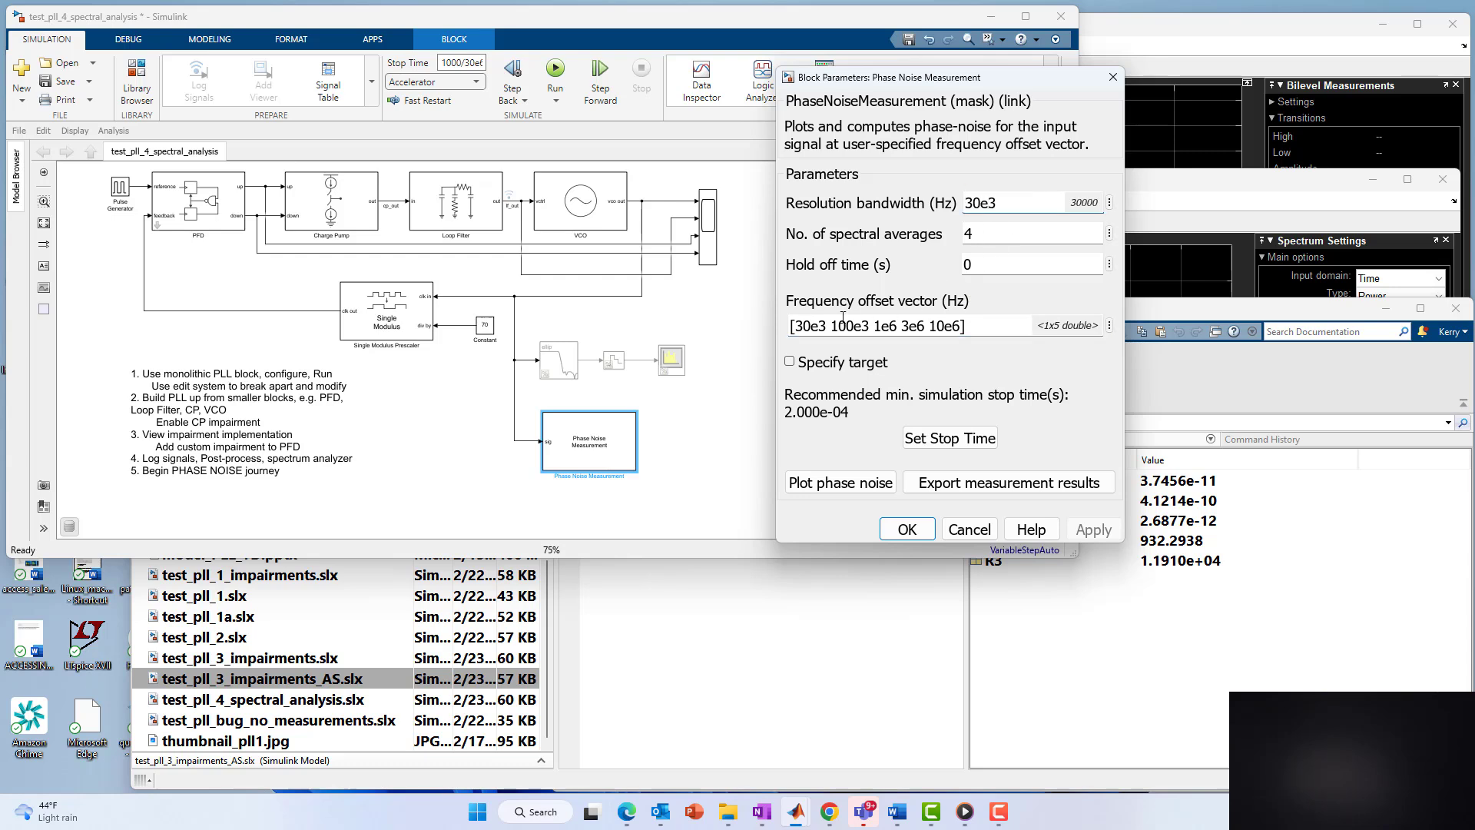
left_click_drag(792, 327, 847, 318)
double_click(980, 203)
left_click(977, 203)
key("BackSpace")
key("BackSpace")
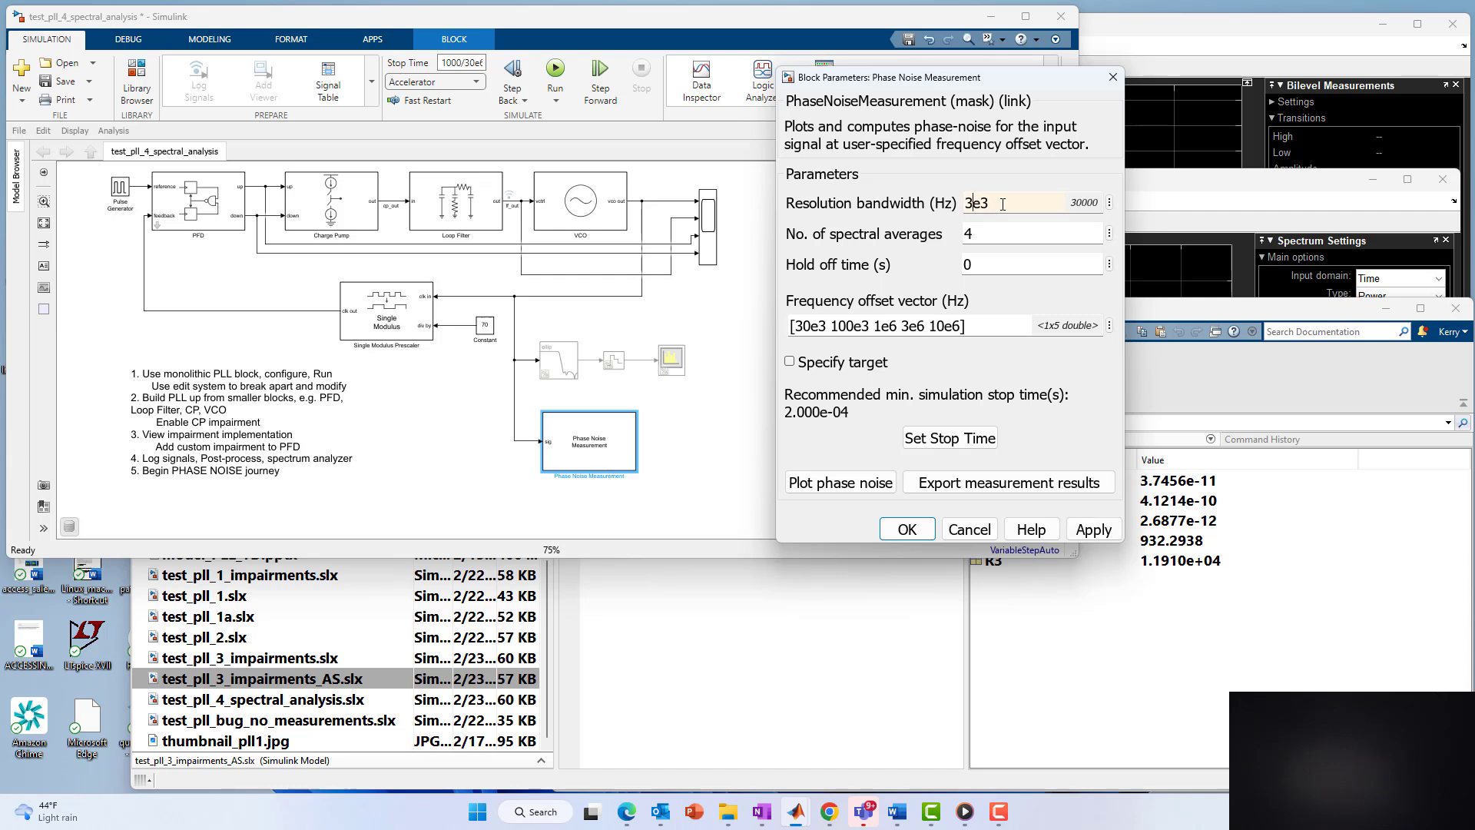
type("10")
- Set the phase noise measurement's number of spectral averages to 5 and its hold off time to 6e-6 s
double_click(982, 235)
key("BackSpace")
type("5")
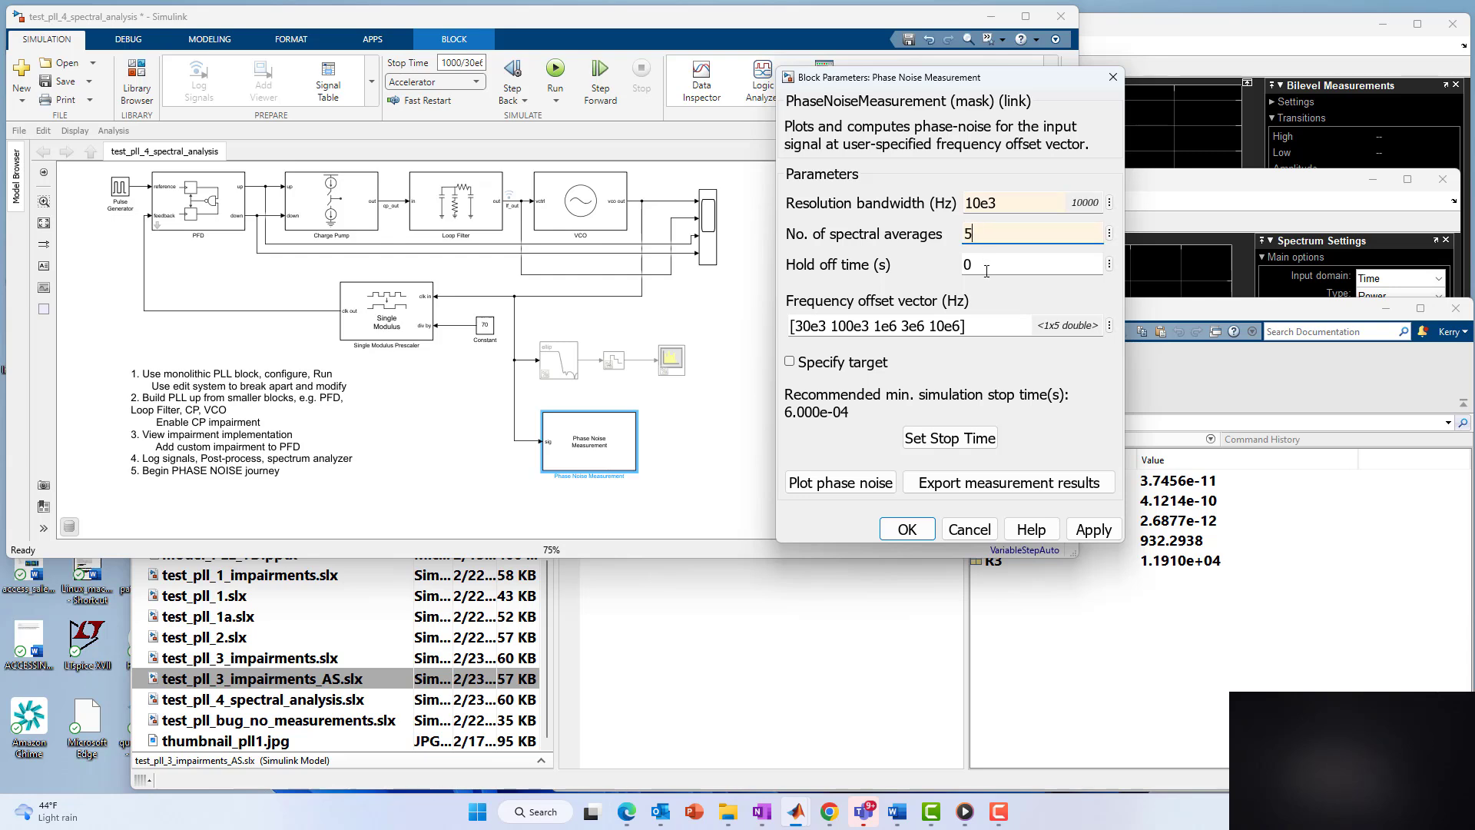
double_click(986, 263)
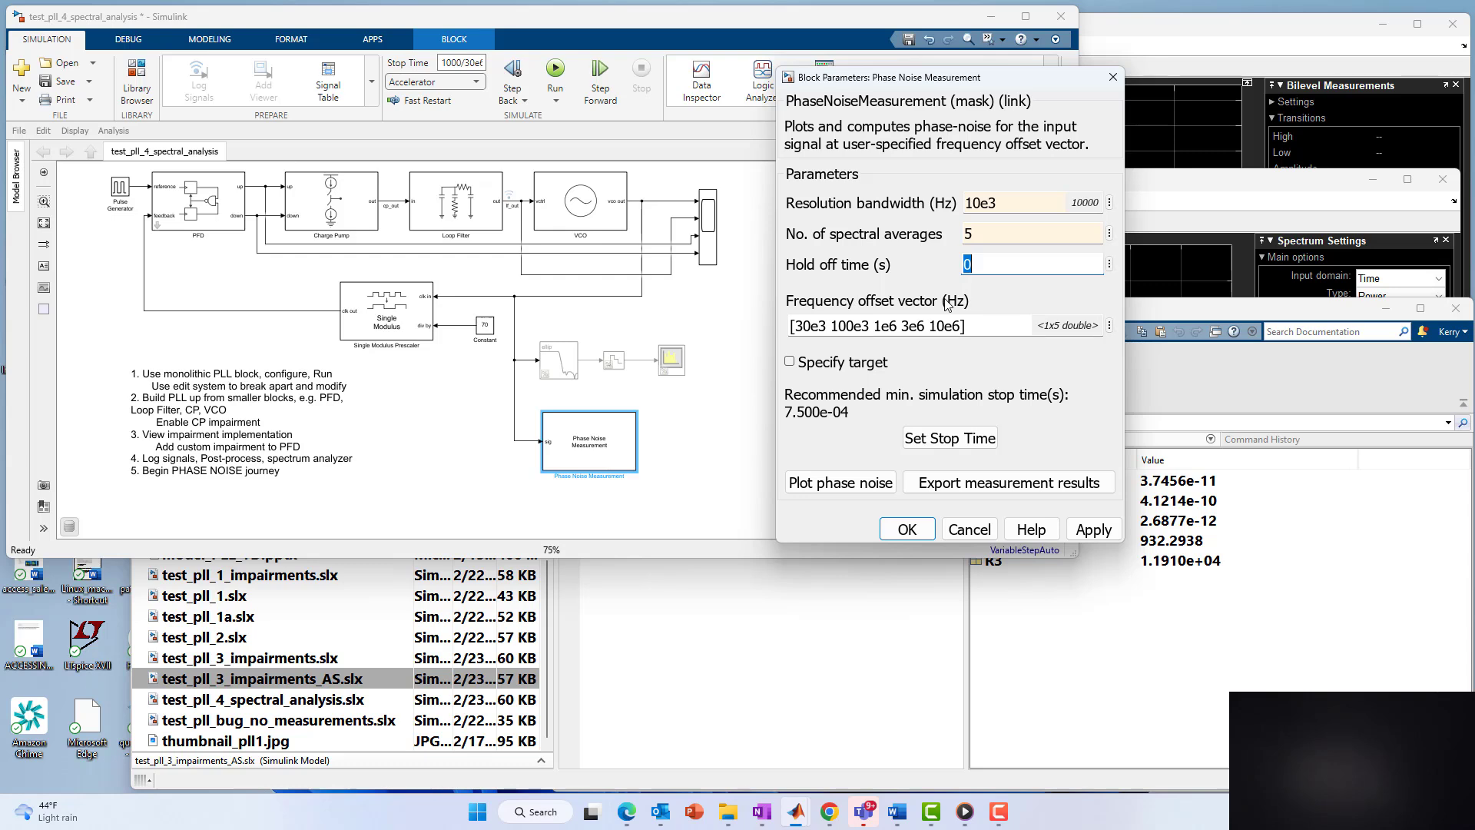
type("6e-")
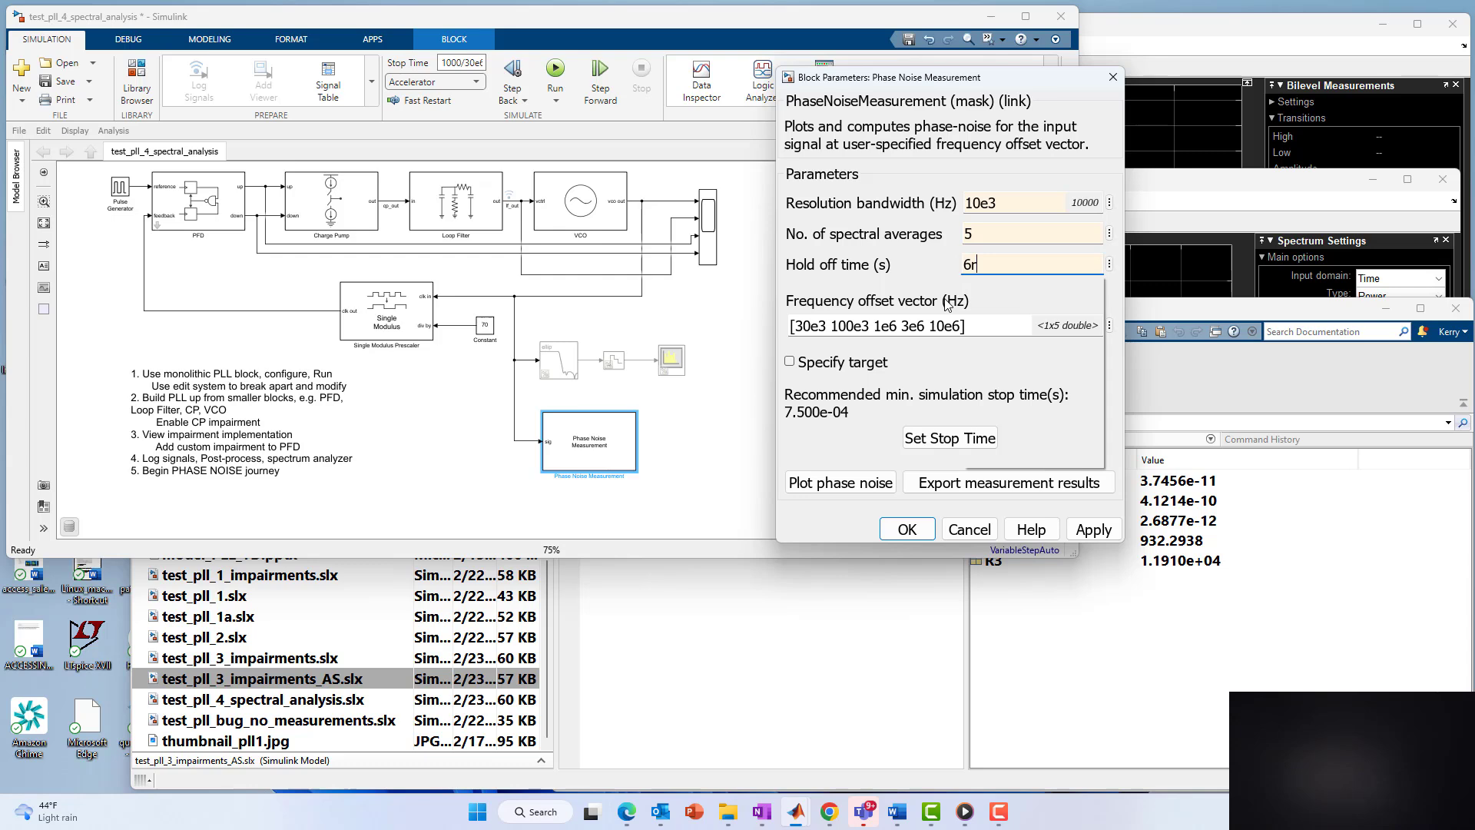
type("6")
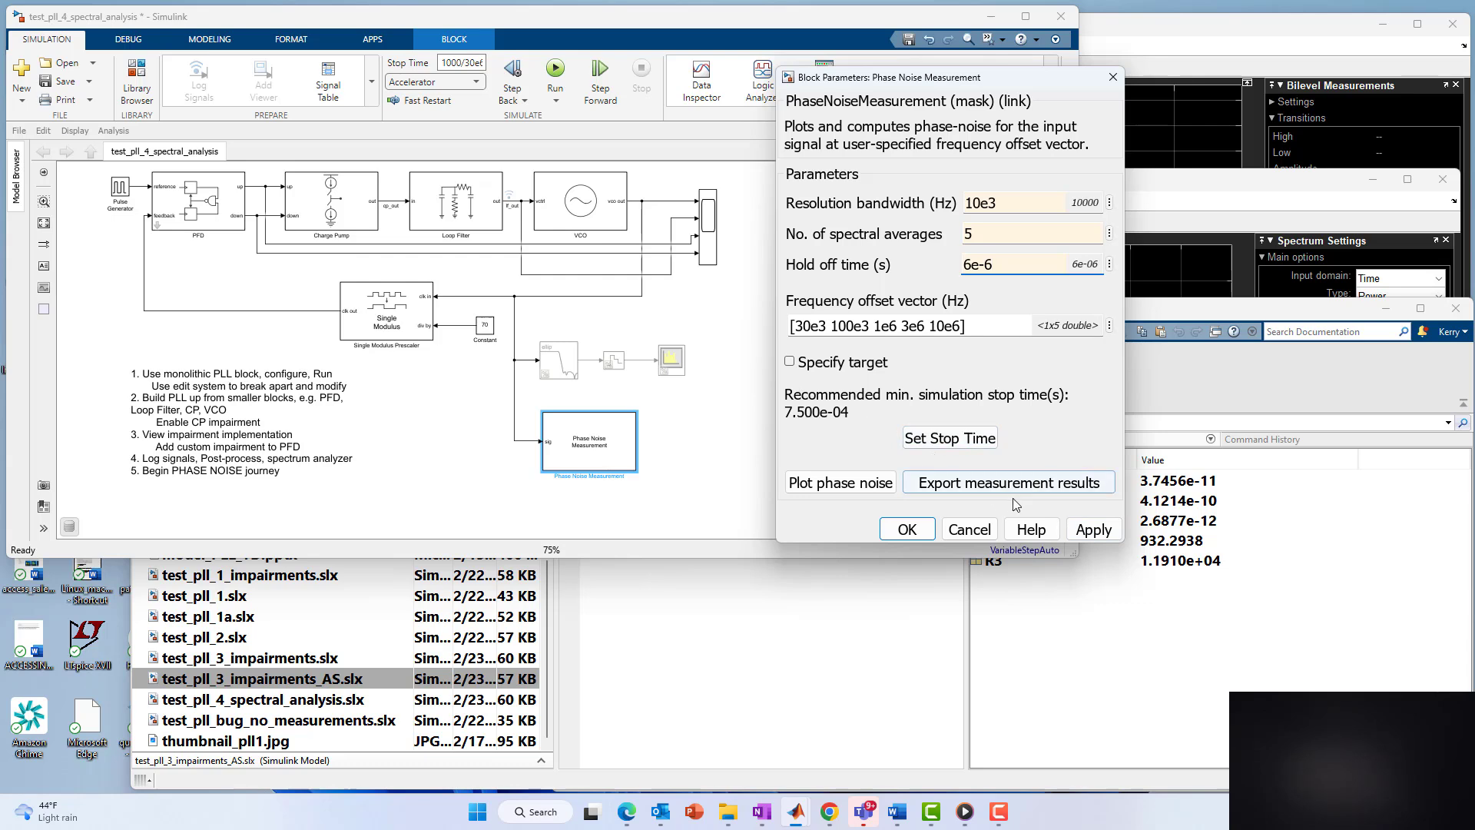
left_click(1094, 530)
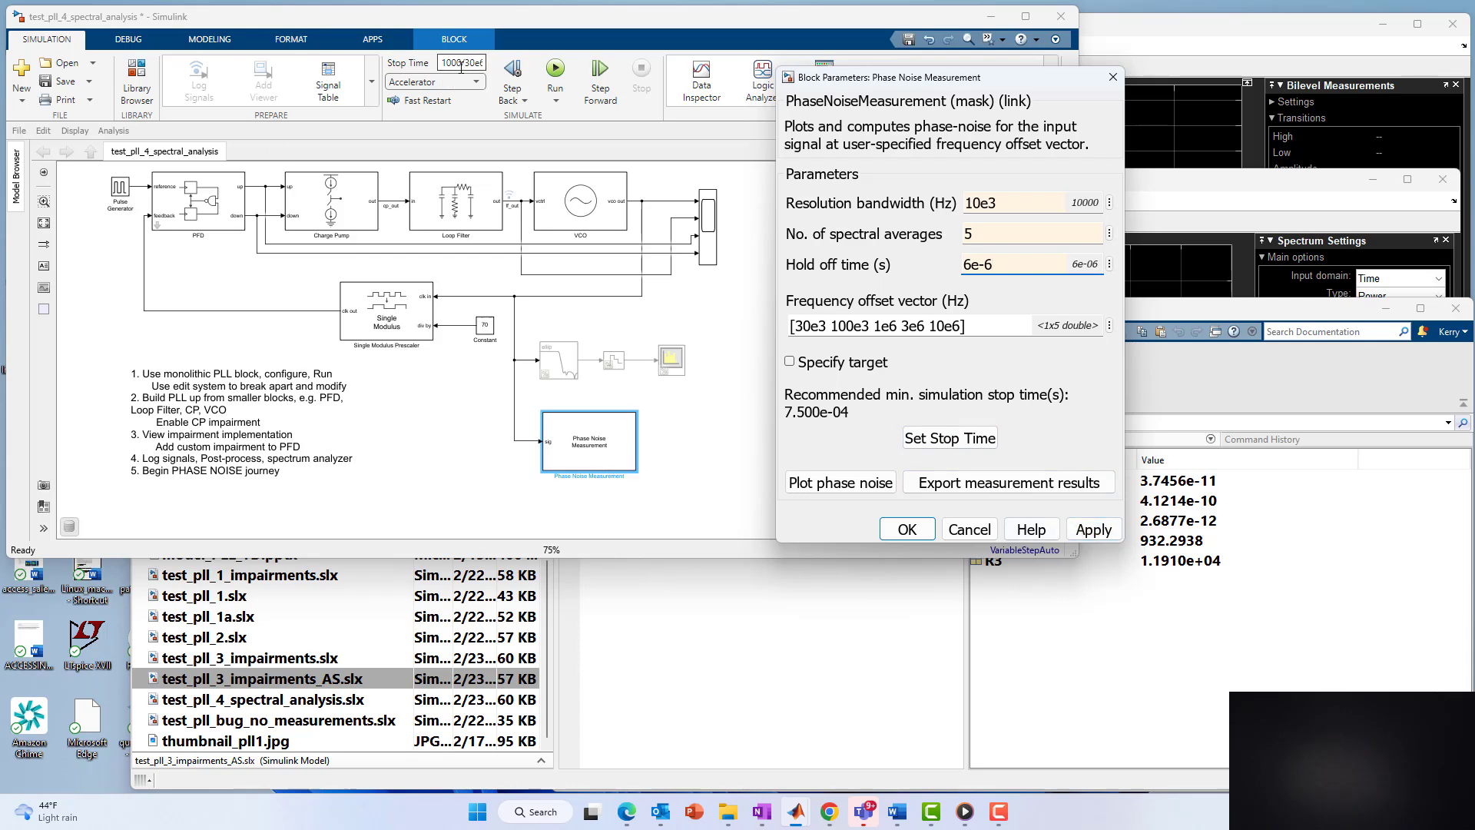
- Set the simulation stop time to the block's recommended minimum of 7.561e-04 s and apply the Phase Noise Measurement parameters
left_click(461, 65)
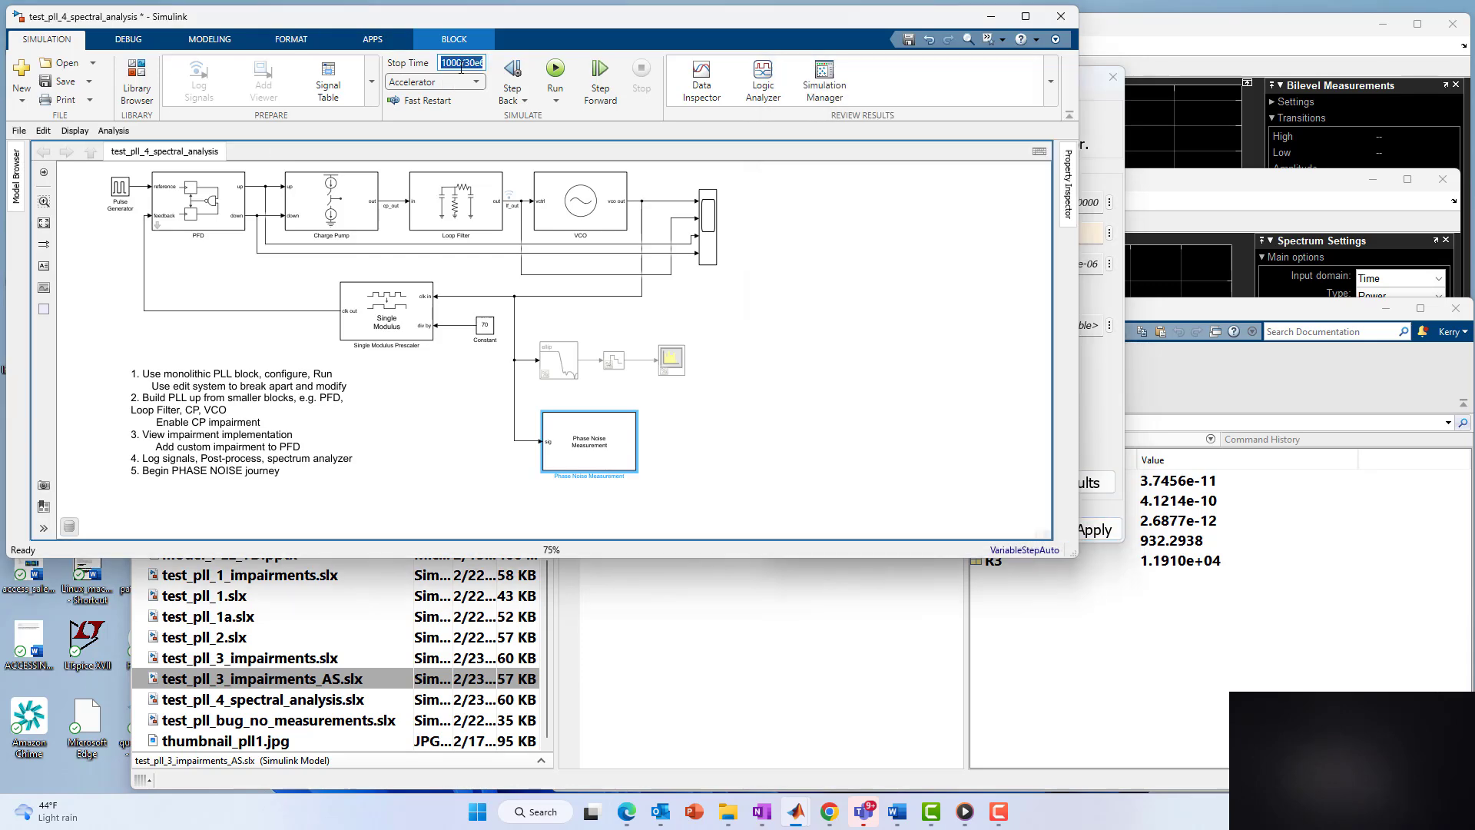
left_click(1097, 395)
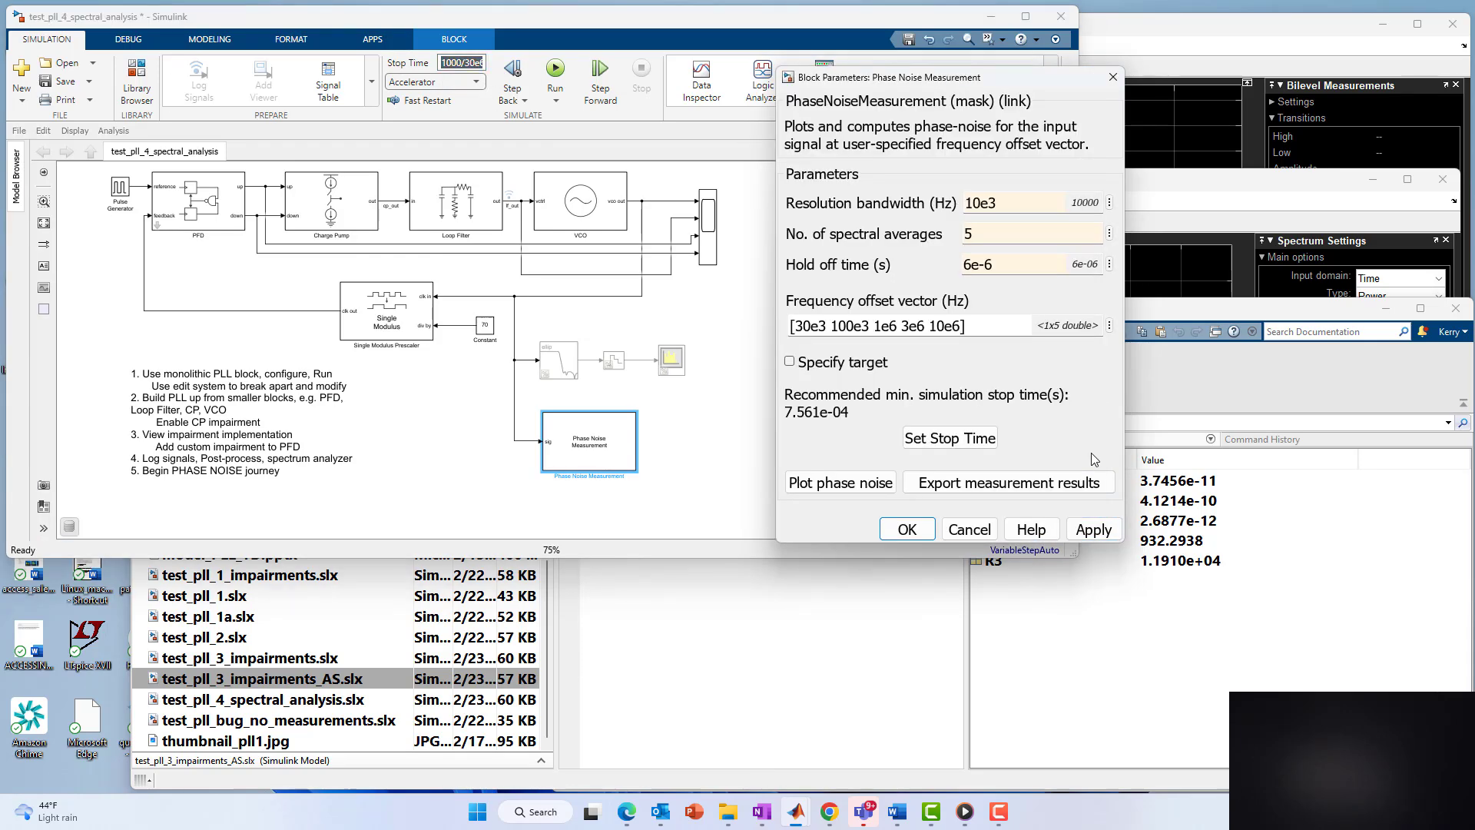
left_click(957, 443)
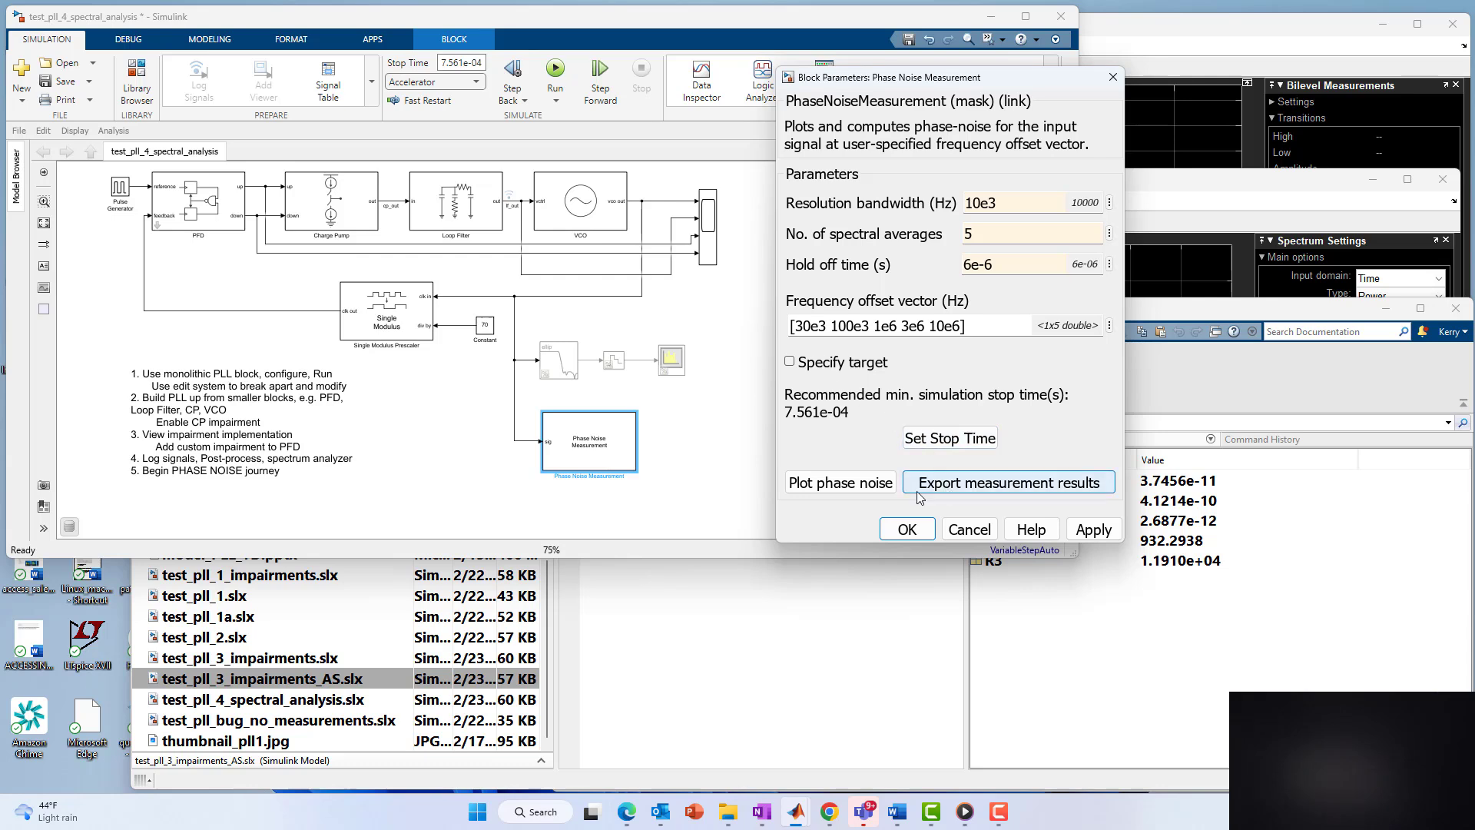
left_click(1093, 530)
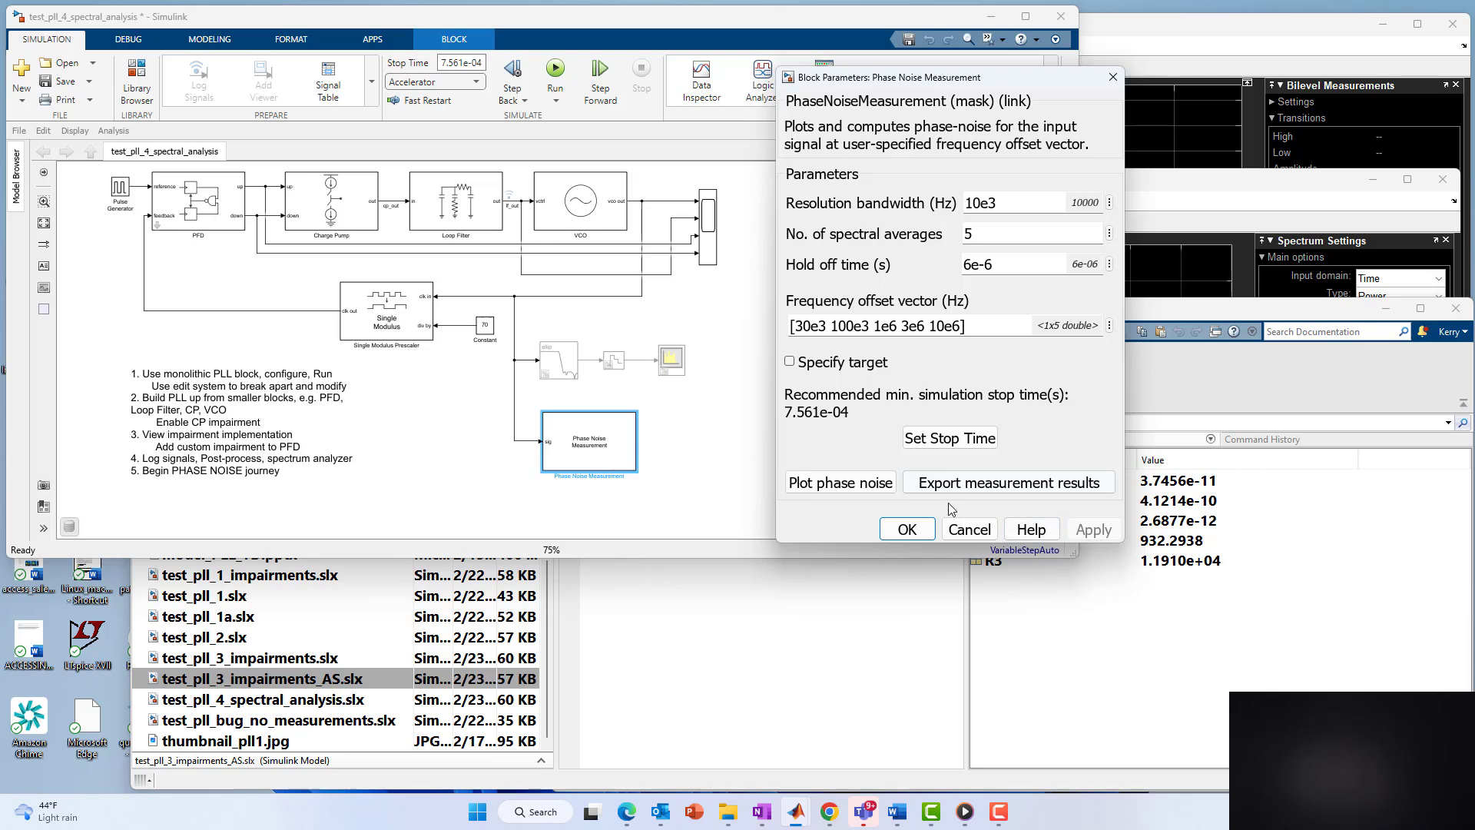
left_click(907, 529)
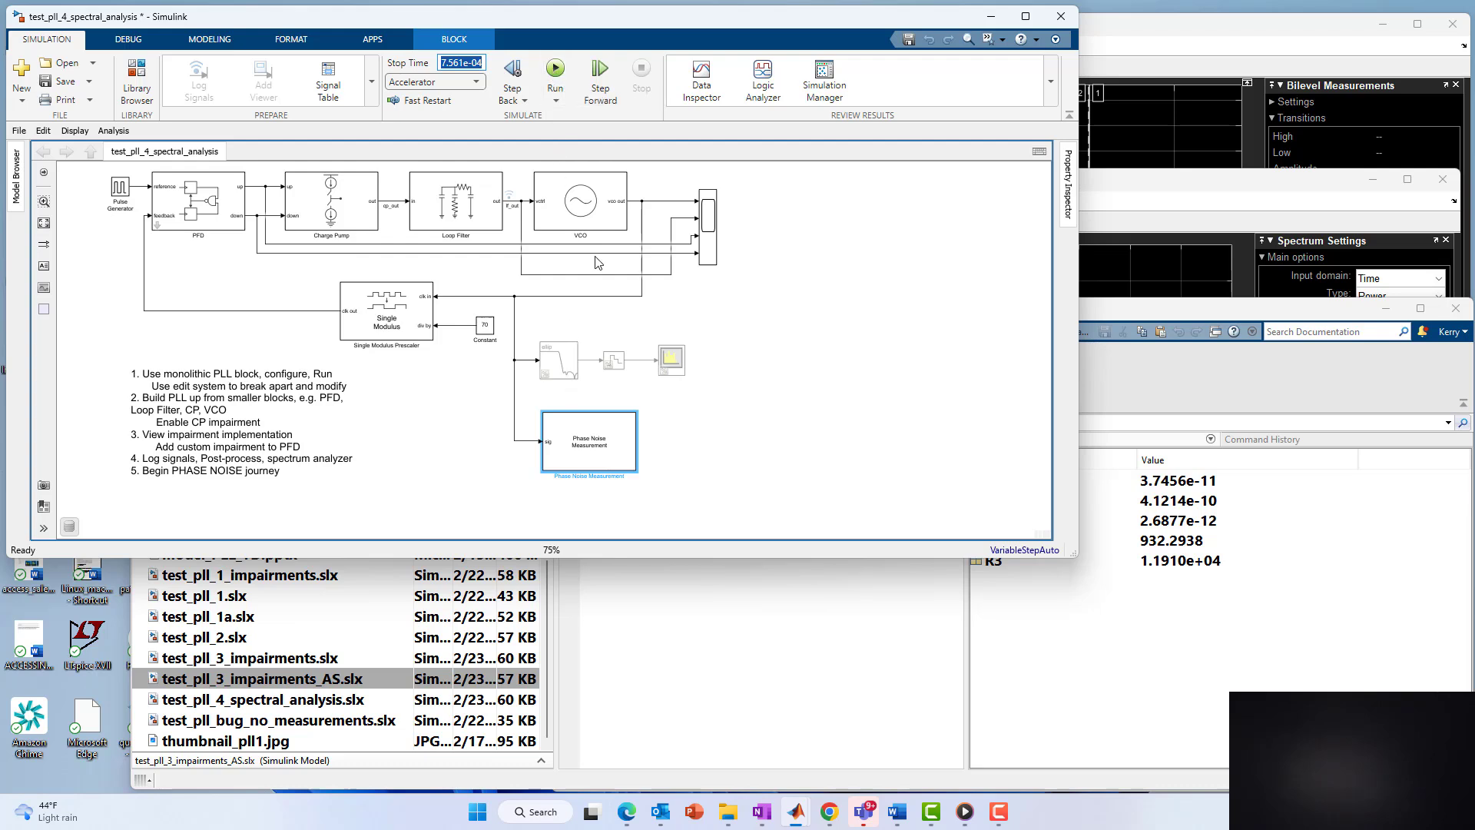
- Review the Phase Noise Measurement block's frequency offset vector, resolution bandwidth and number of spectral averages, and close its parameters
double_click(596, 442)
left_click(666, 459)
left_click(665, 460)
left_click_drag(661, 460, 690, 461)
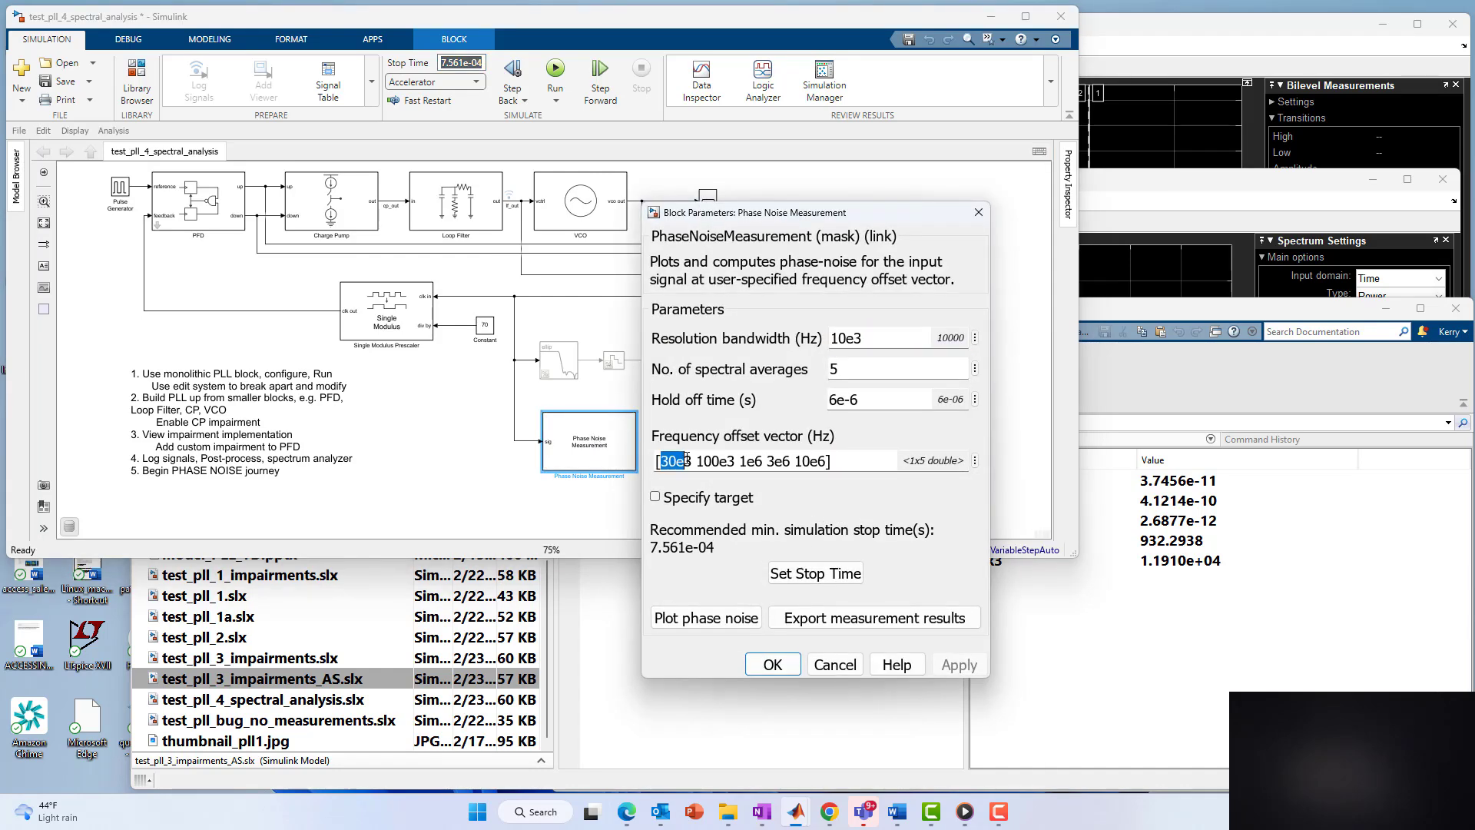
double_click(855, 338)
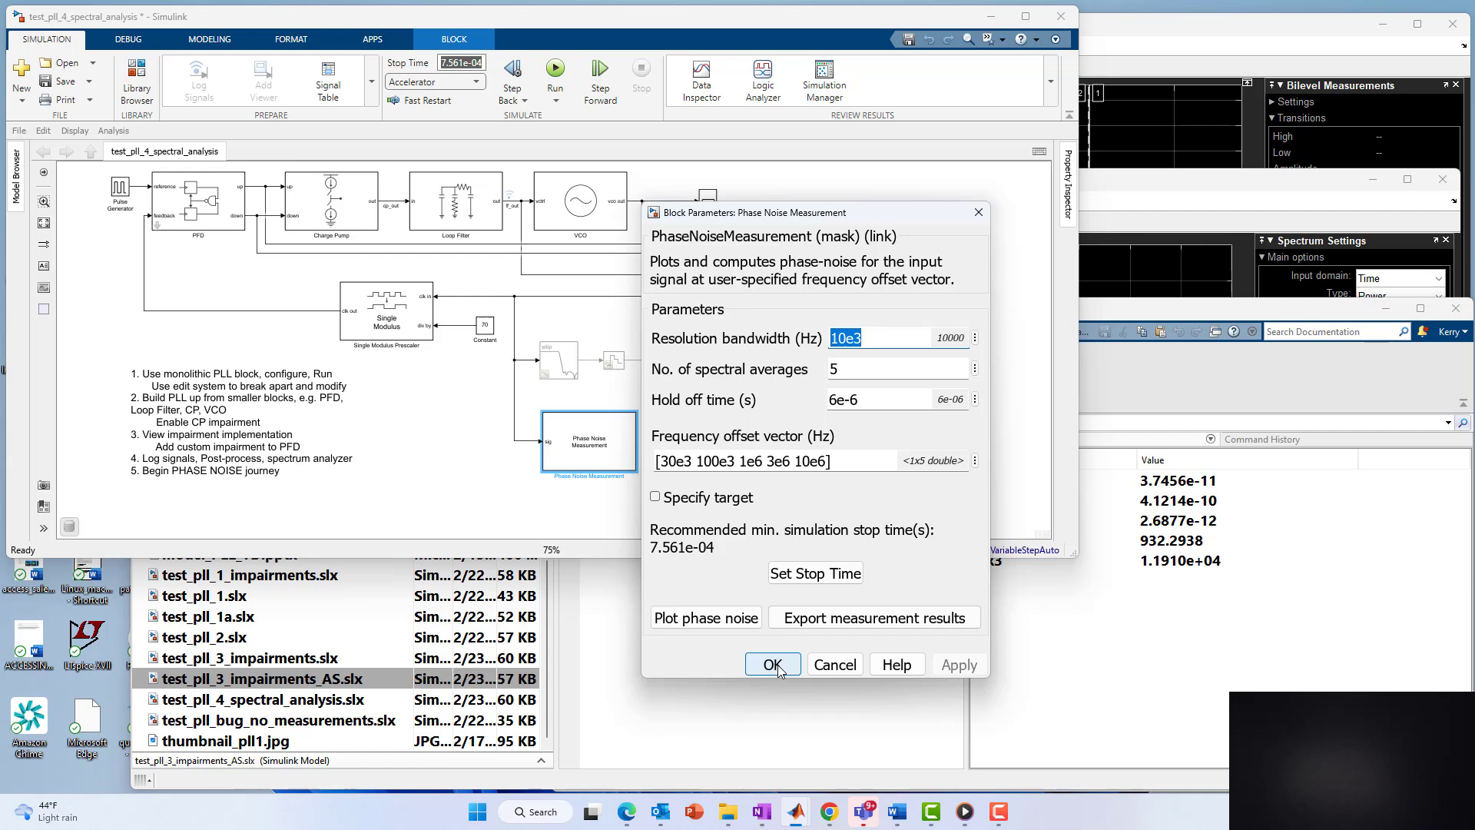
double_click(847, 373)
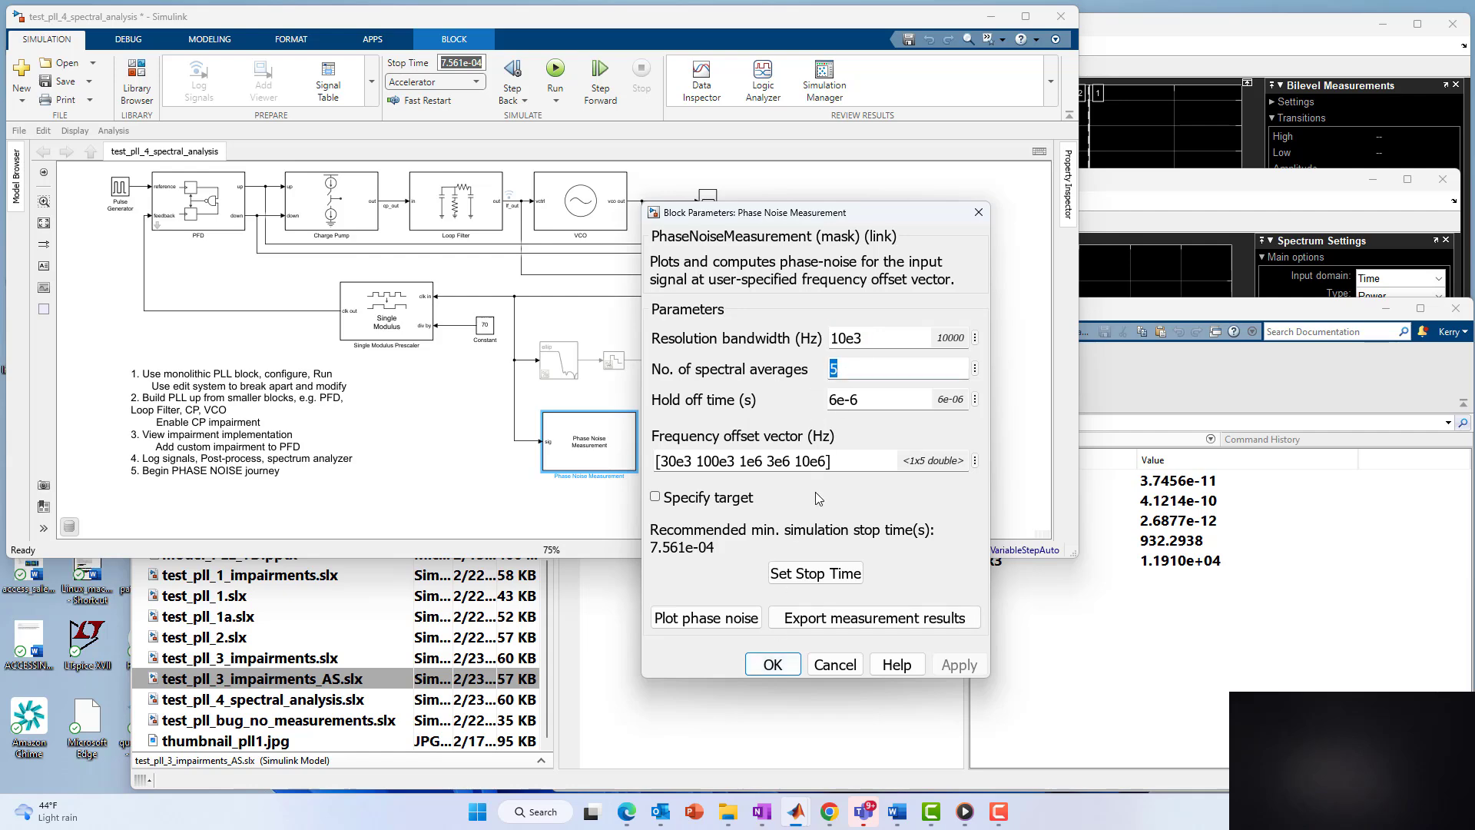
left_click(773, 665)
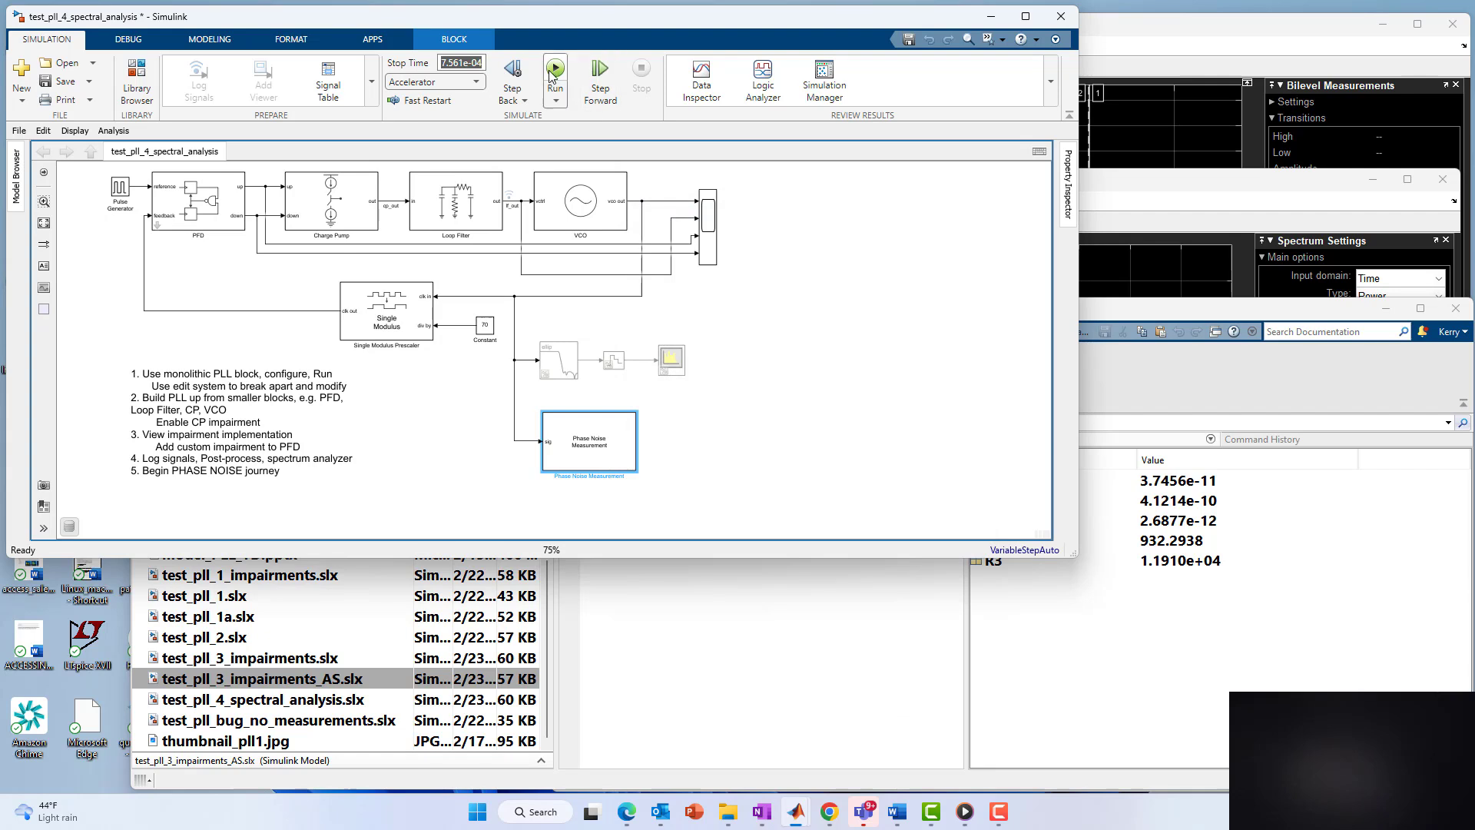
- Run the PLL simulation and open the scope that shows the VCO, loop filter and PFD signals
left_click(555, 71)
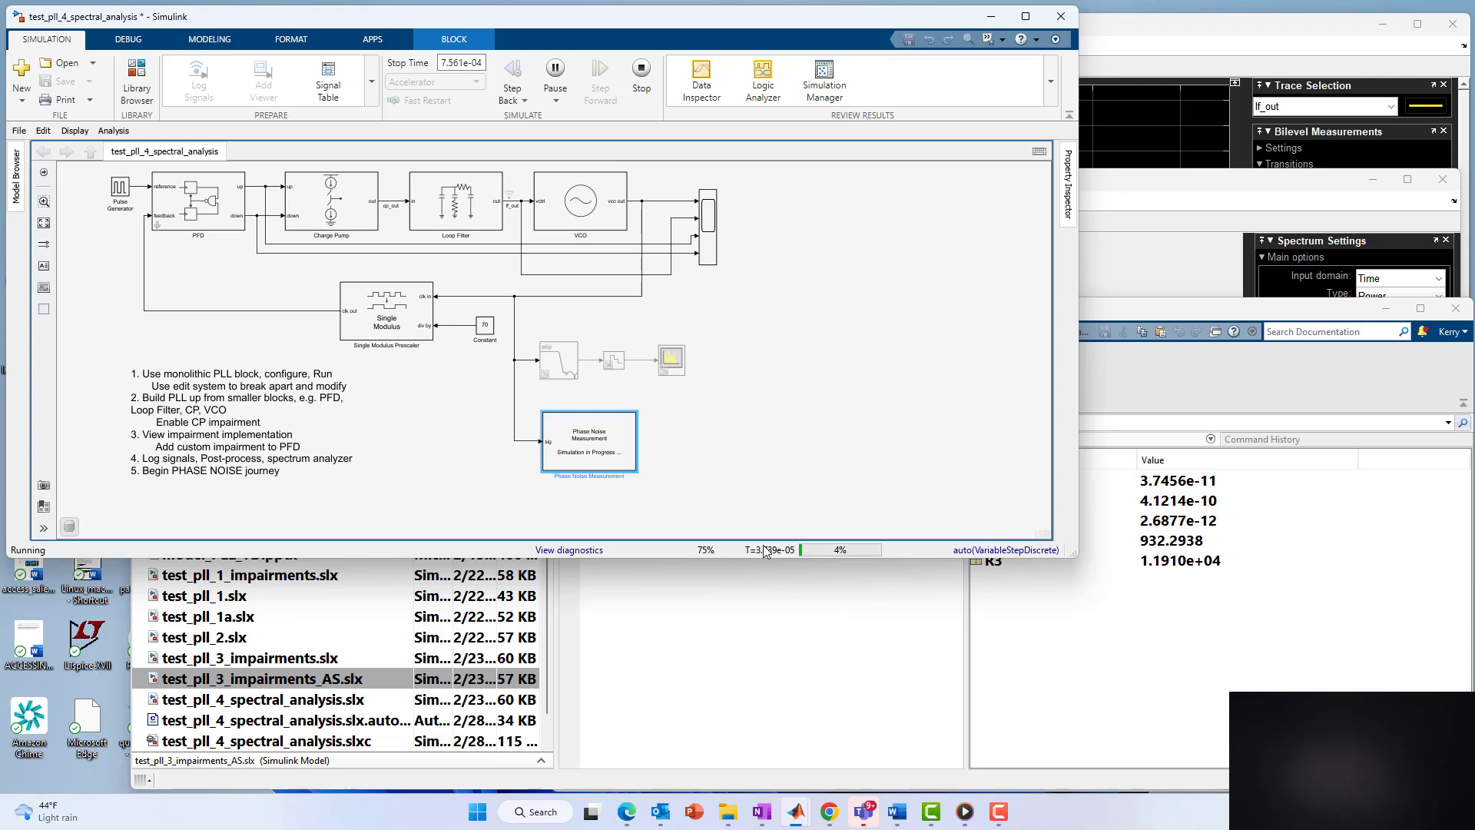
double_click(710, 235)
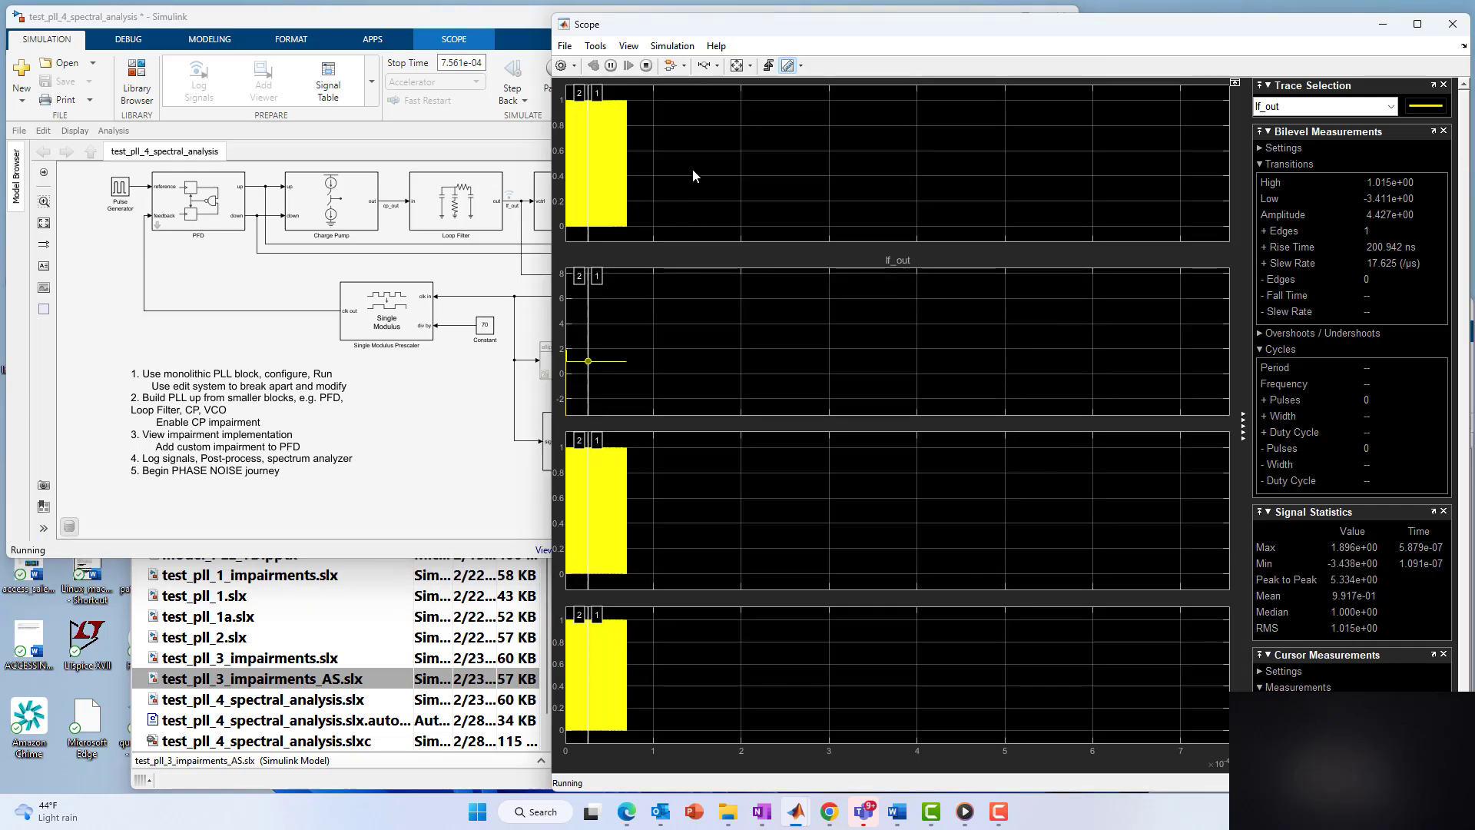
- Zoom the scope's time axis in on the start-up transient and fit the lf_out plot's vertical scale
left_click(706, 67)
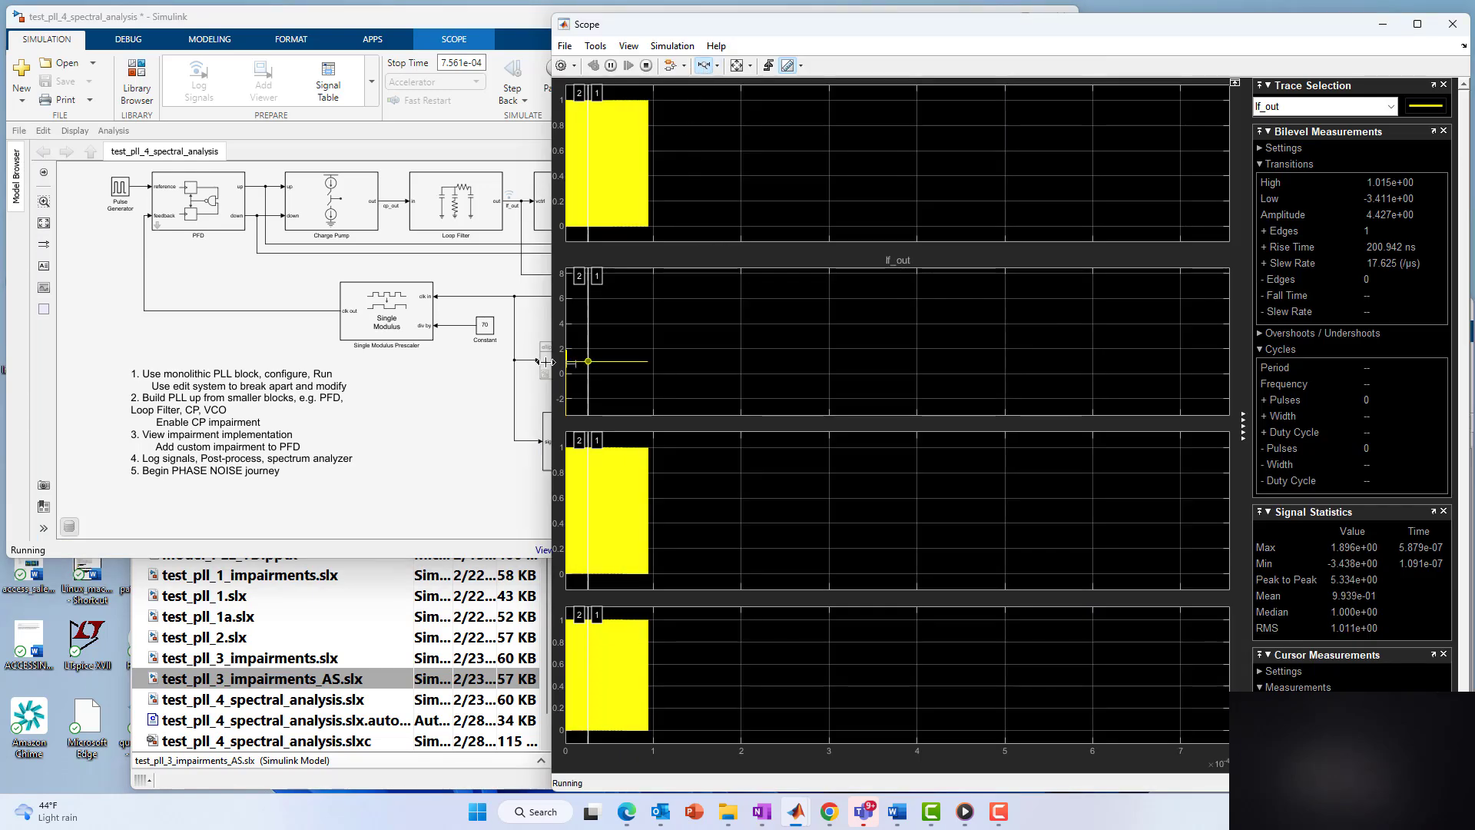
left_click_drag(546, 361, 576, 362)
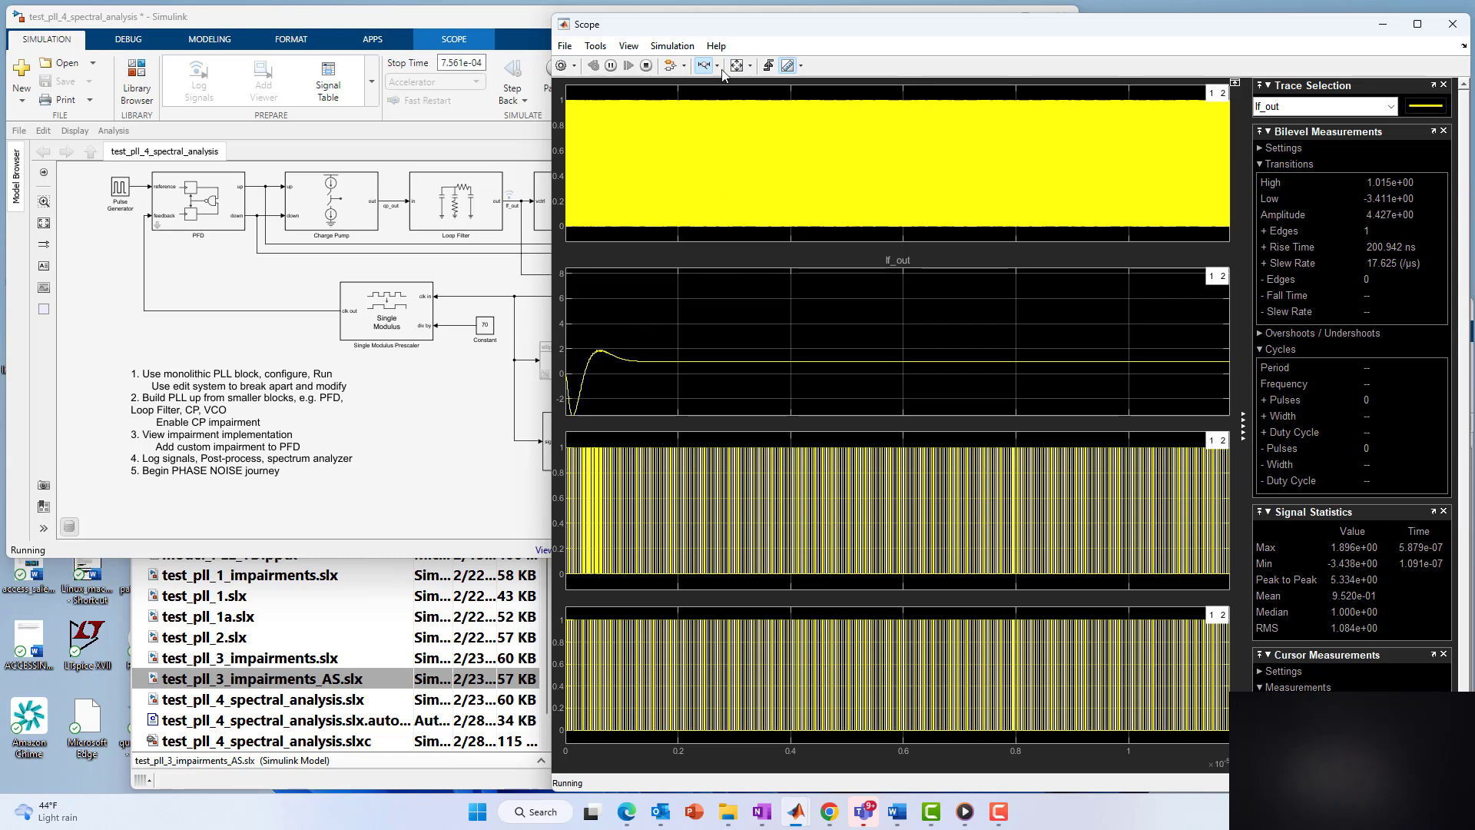
left_click(751, 67)
left_click(744, 105)
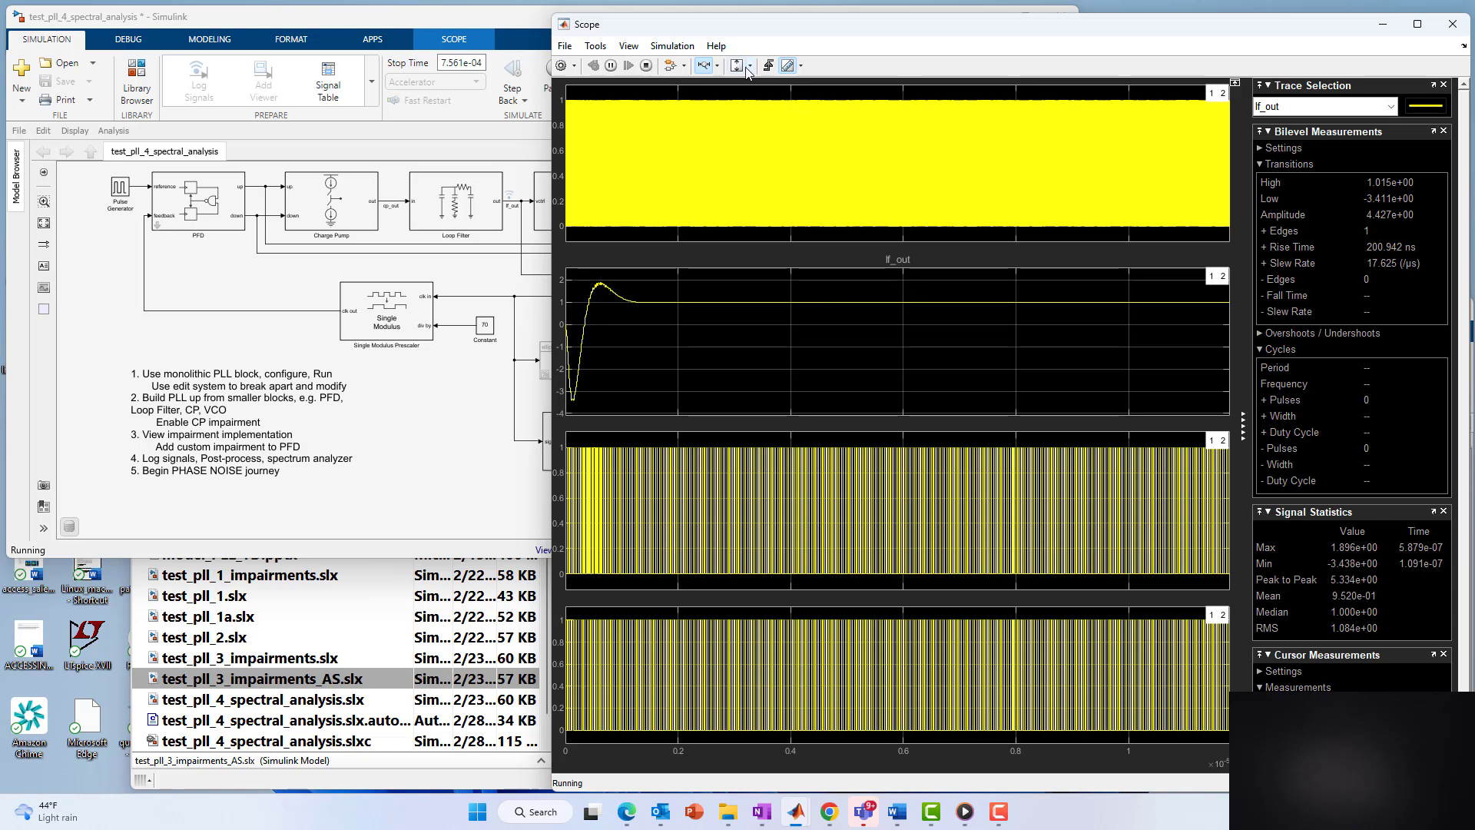
- Zoom in vertically on the settled part of the lf_out trace around the value 1 to examine its ripple
left_click(718, 66)
left_click(711, 116)
left_click_drag(727, 286, 755, 364)
left_click_drag(777, 315, 781, 359)
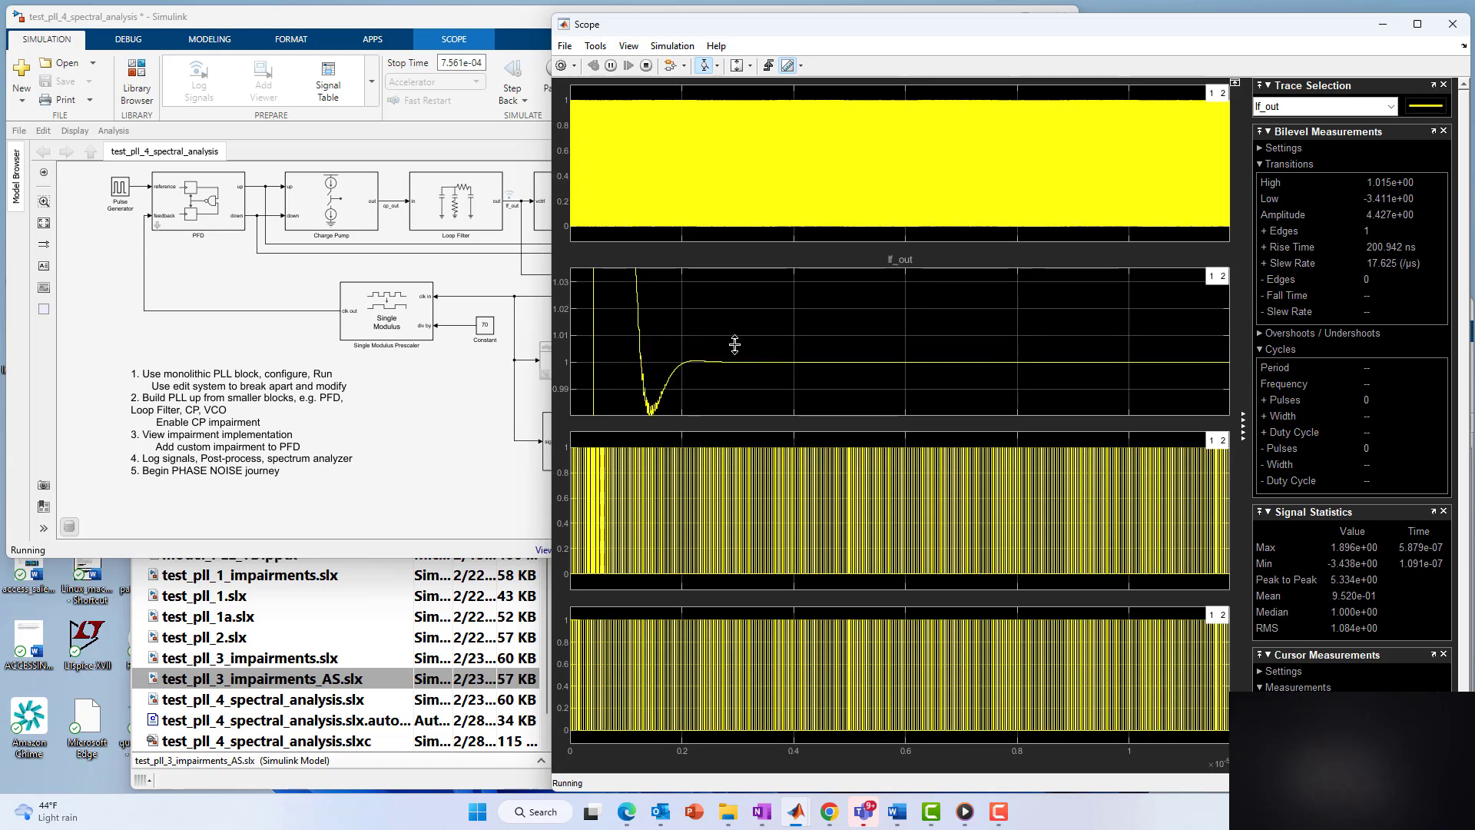
left_click_drag(751, 335, 761, 396)
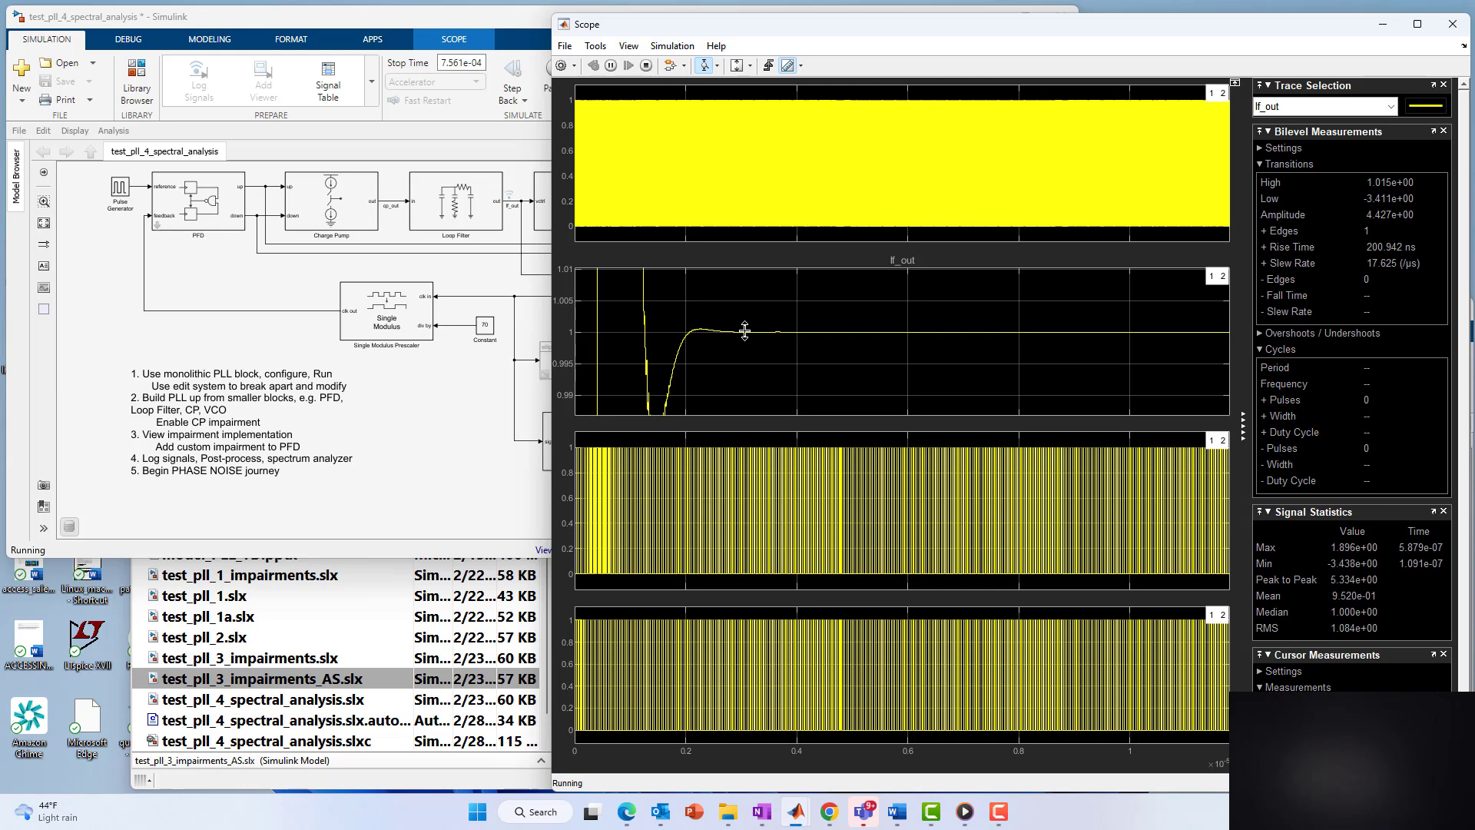
left_click_drag(774, 308, 788, 352)
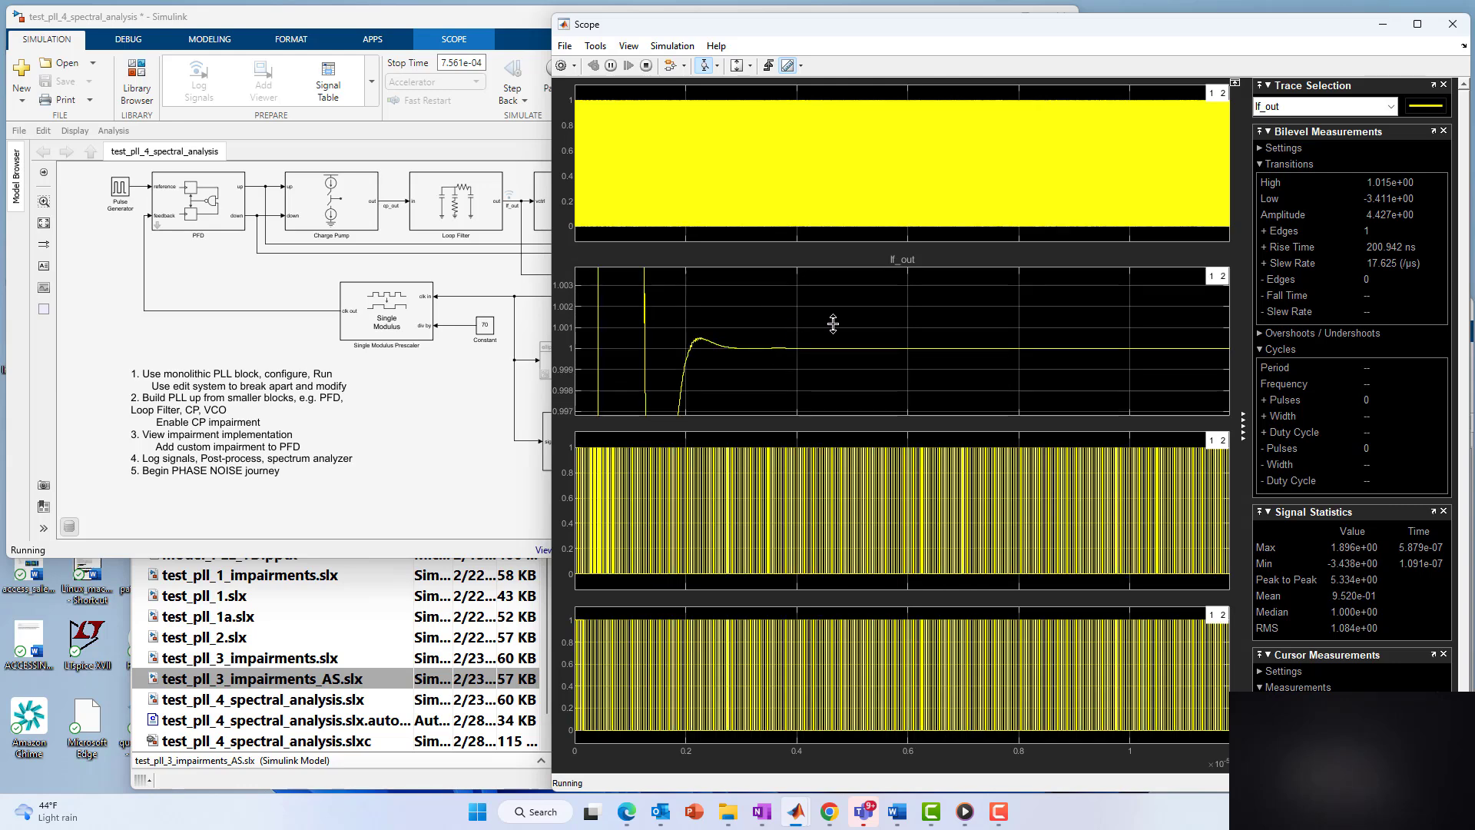
left_click(880, 339)
left_click_drag(920, 316, 938, 366)
left_click_drag(928, 292, 946, 358)
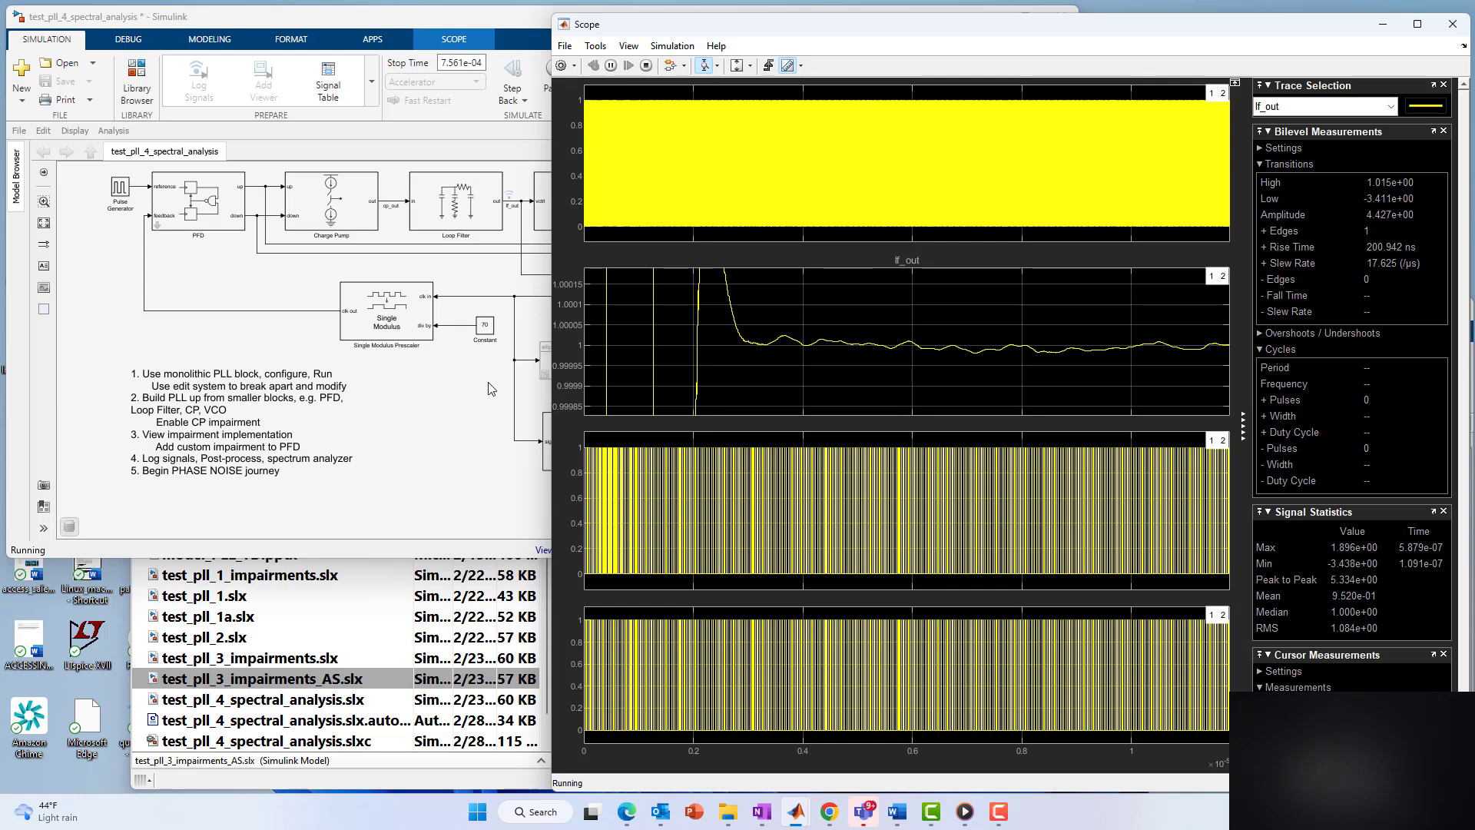
- Place the phase noise plot beside the model window and resize the model window so the whole diagram fits next to it
left_click(470, 406)
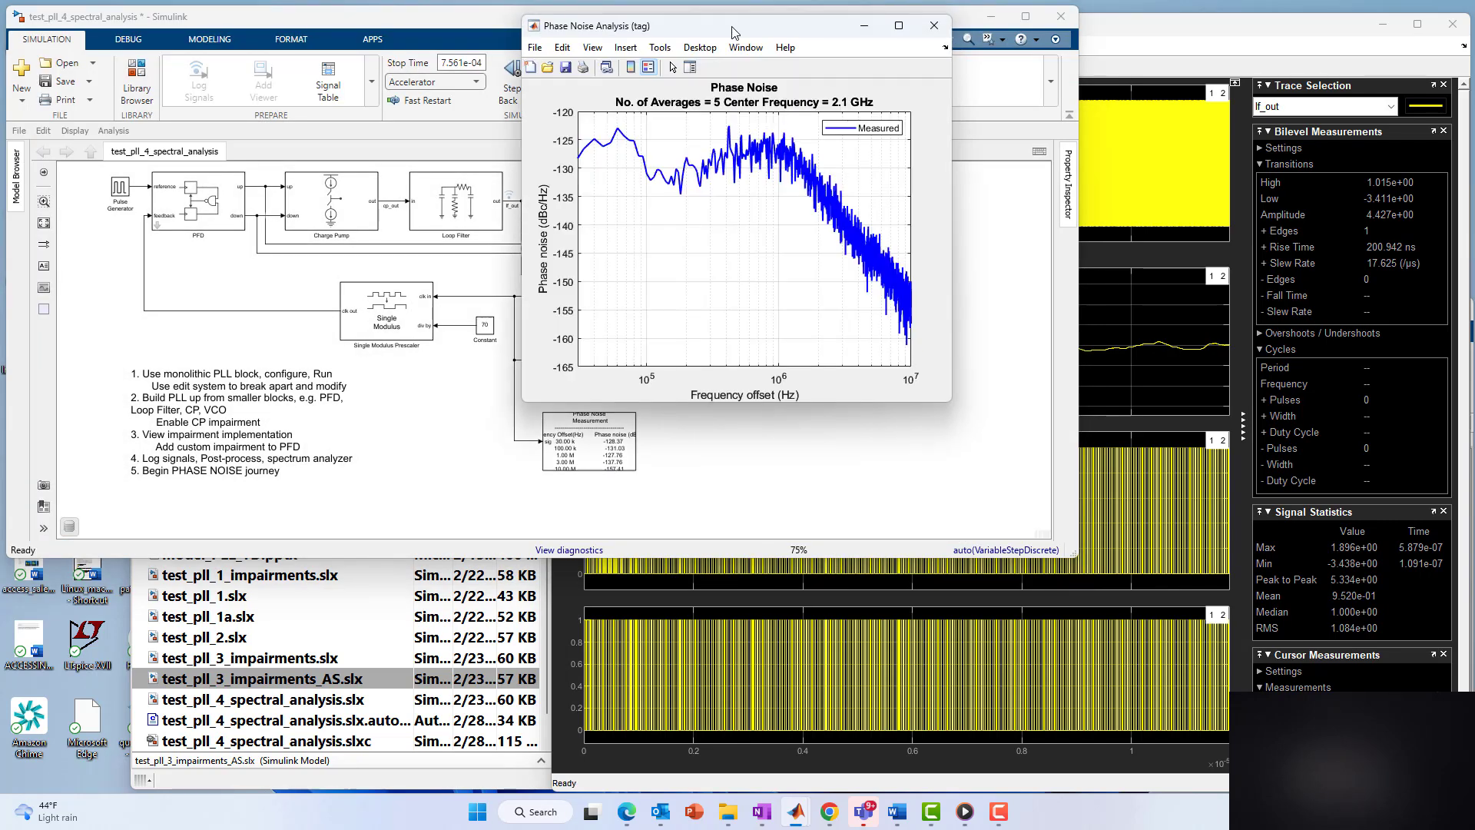
left_click_drag(745, 34, 1249, 35)
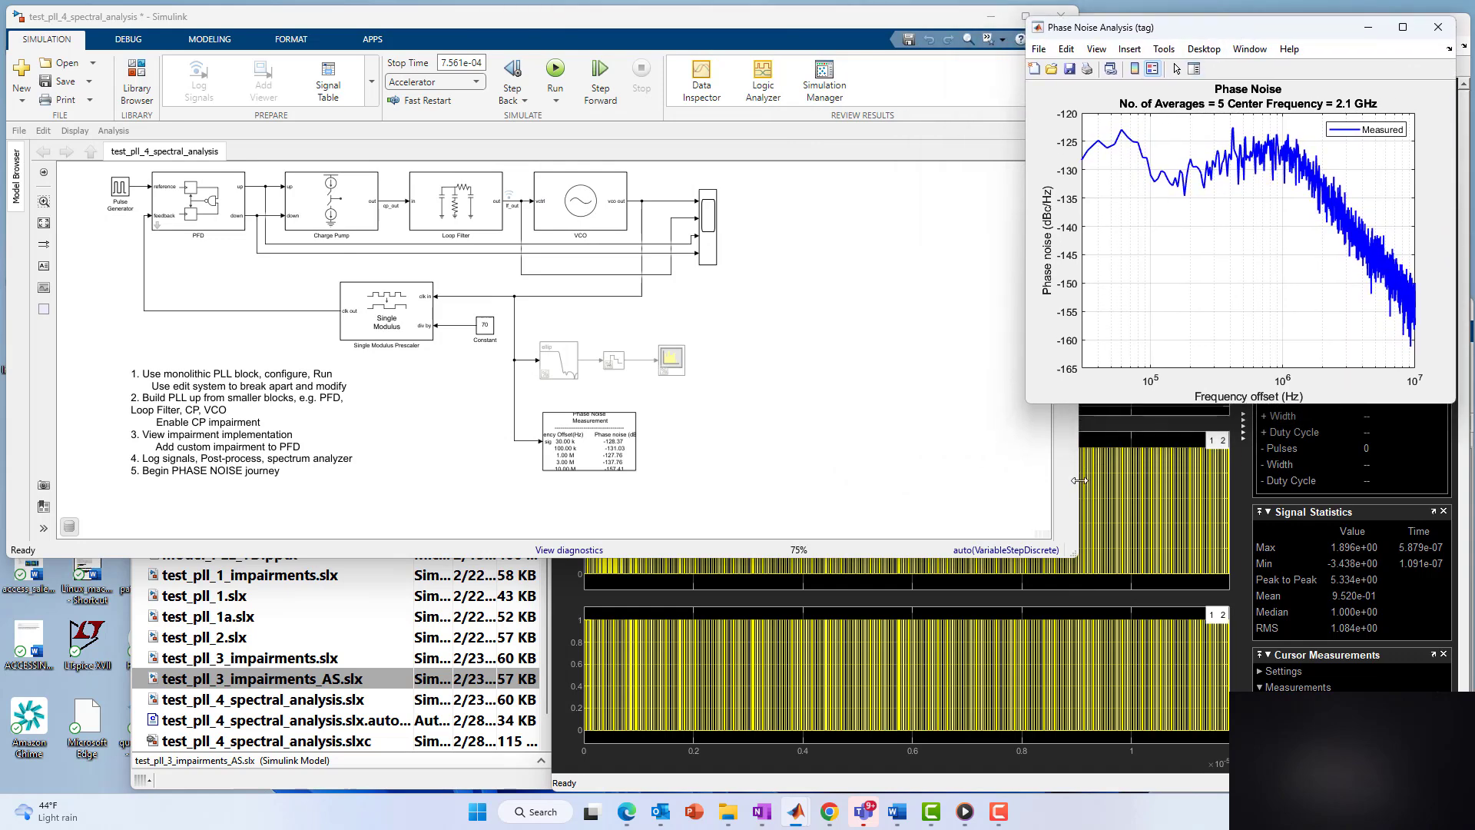
left_click_drag(1081, 478, 810, 396)
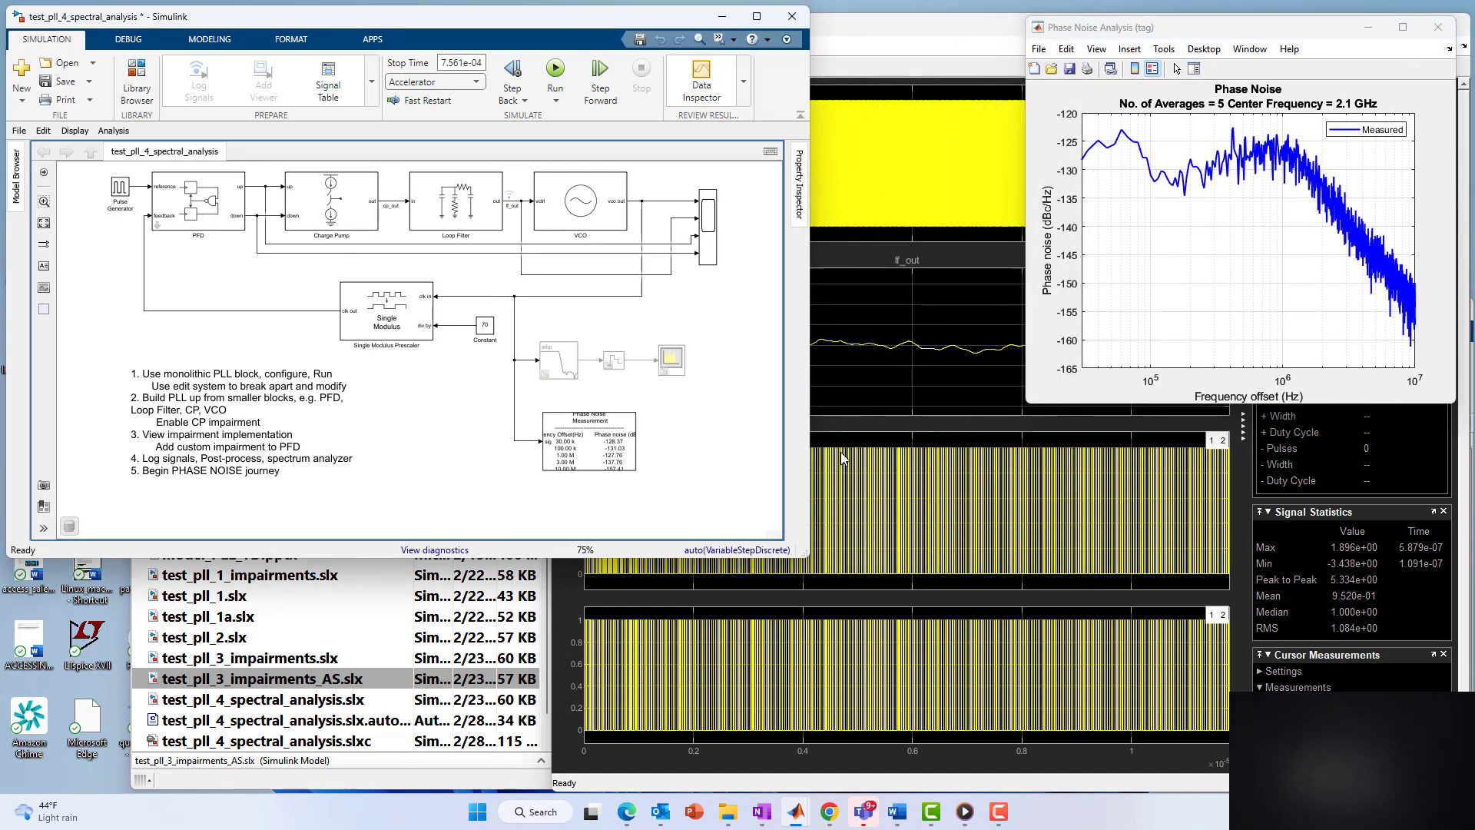
left_click_drag(808, 557, 974, 718)
key("space")
- Enlarge the Phase Noise Measurement block until its whole table of frequency offsets and phase noise values fits inside
left_click(796, 601)
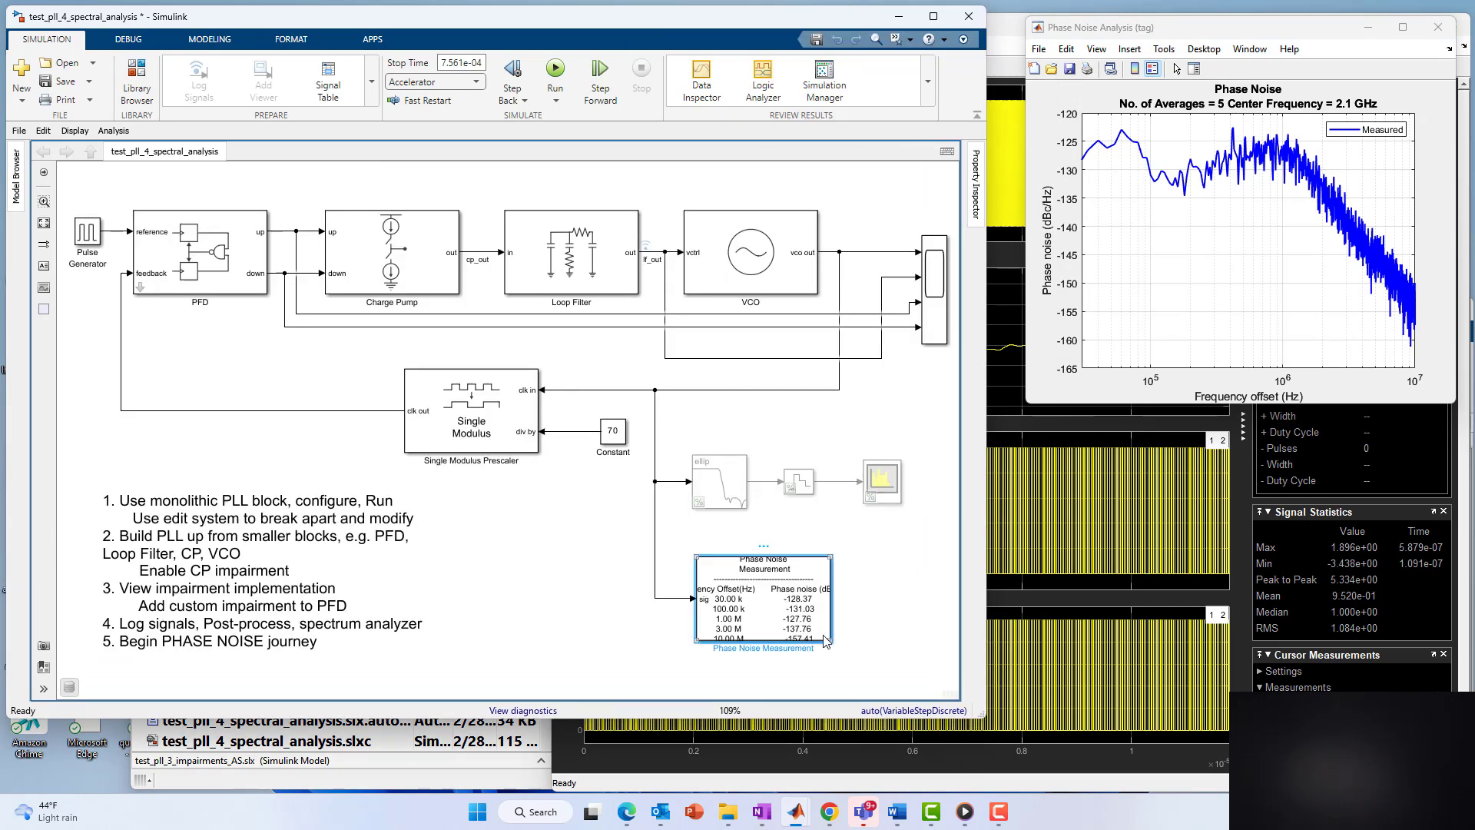
left_click_drag(828, 642, 881, 669)
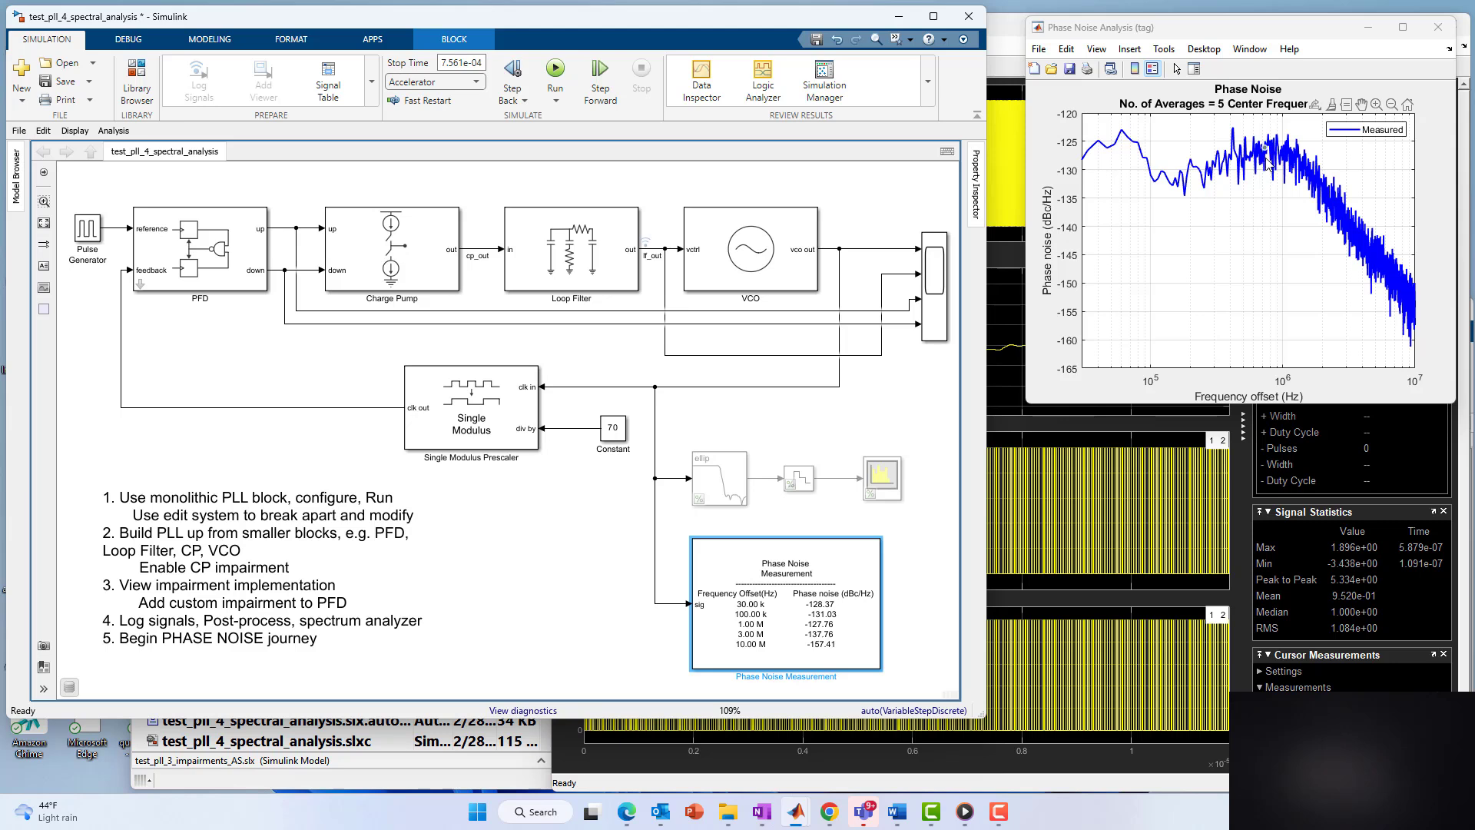
mouse_move(1267, 156)
mouse_move(1412, 316)
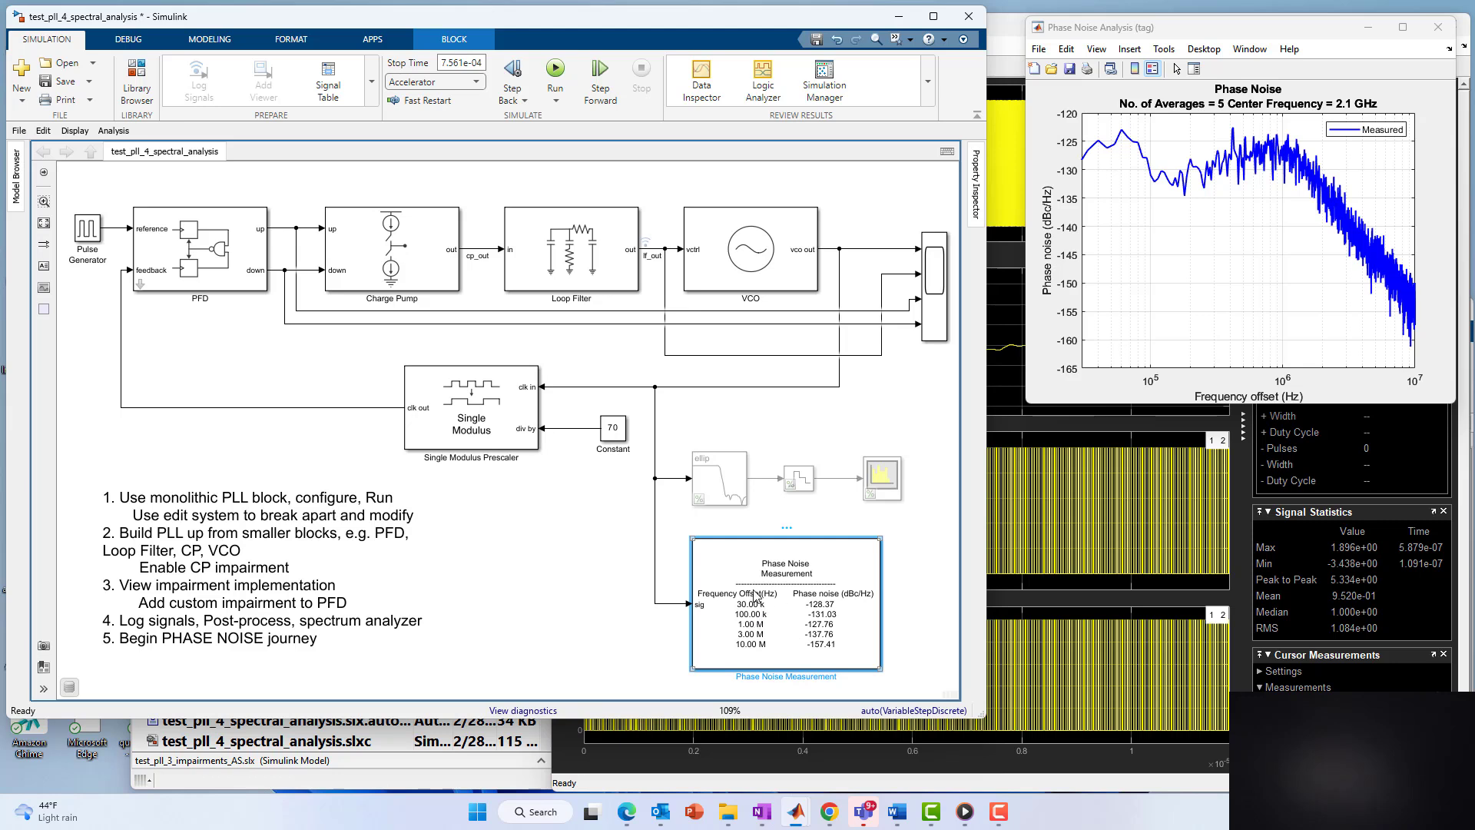
left_click(751, 255)
left_click(603, 247)
left_click(443, 299)
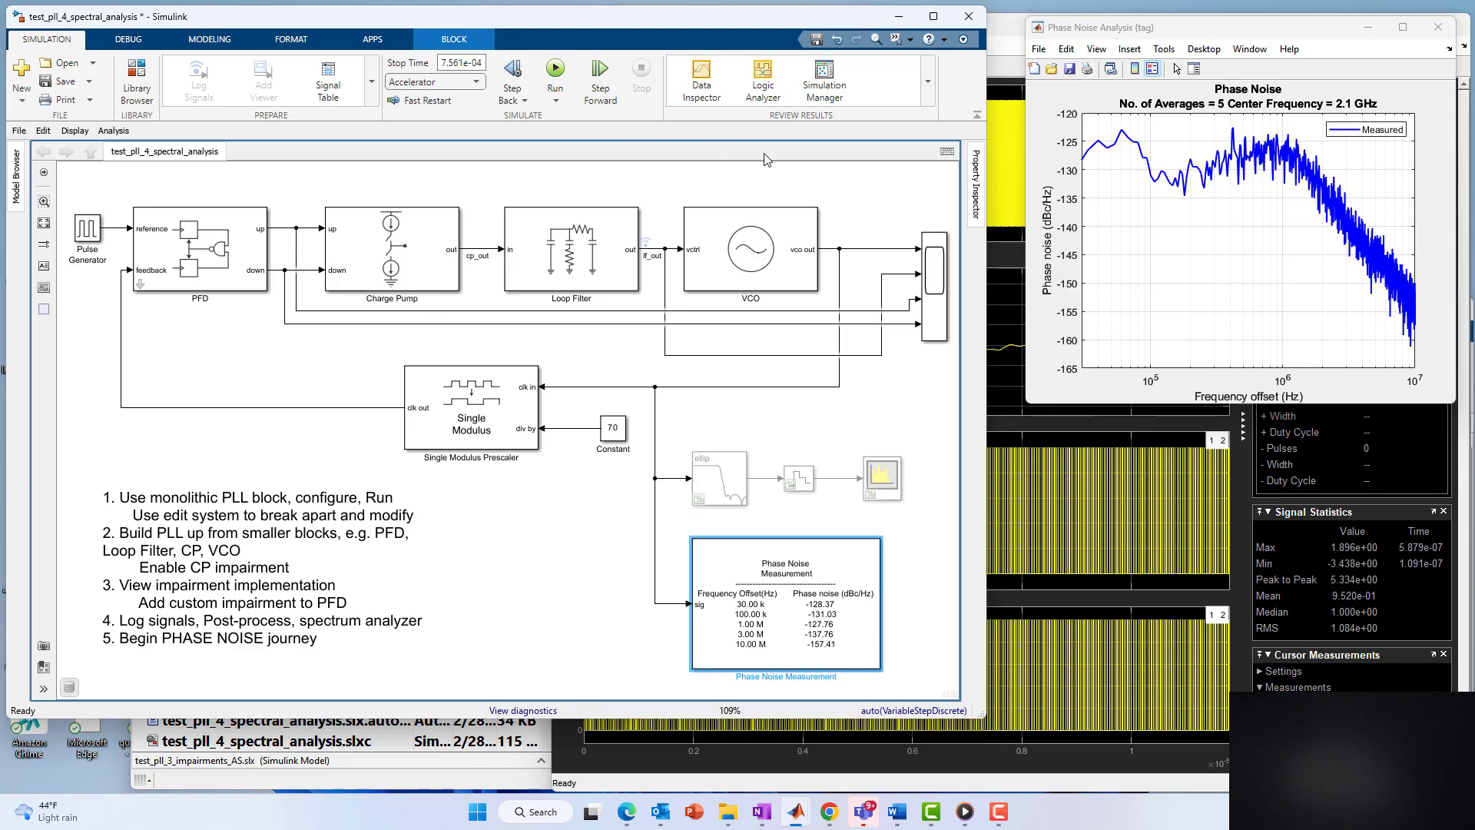